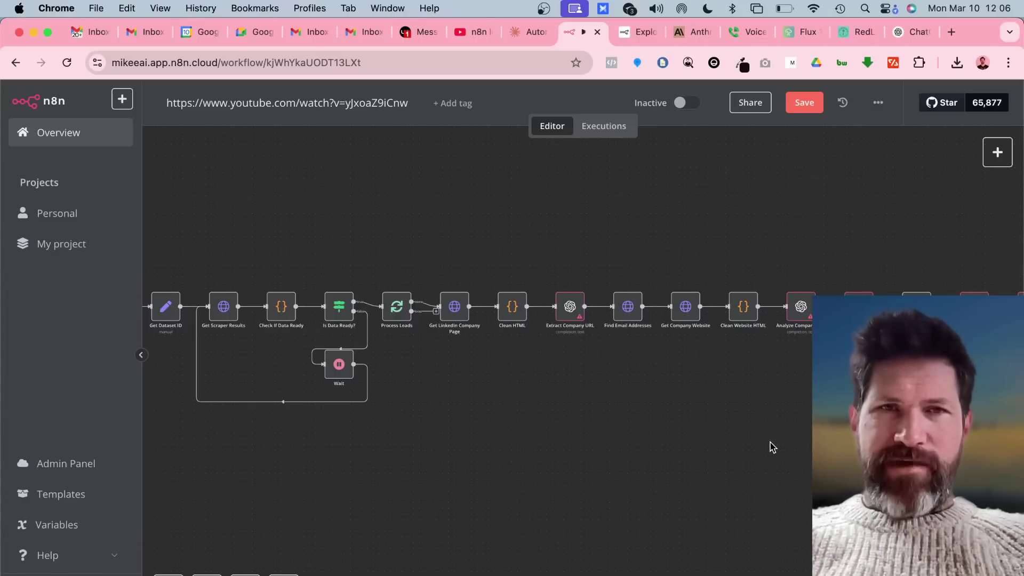
Step: Browse the YouTube search results for n8n lead generation
click(456, 33)
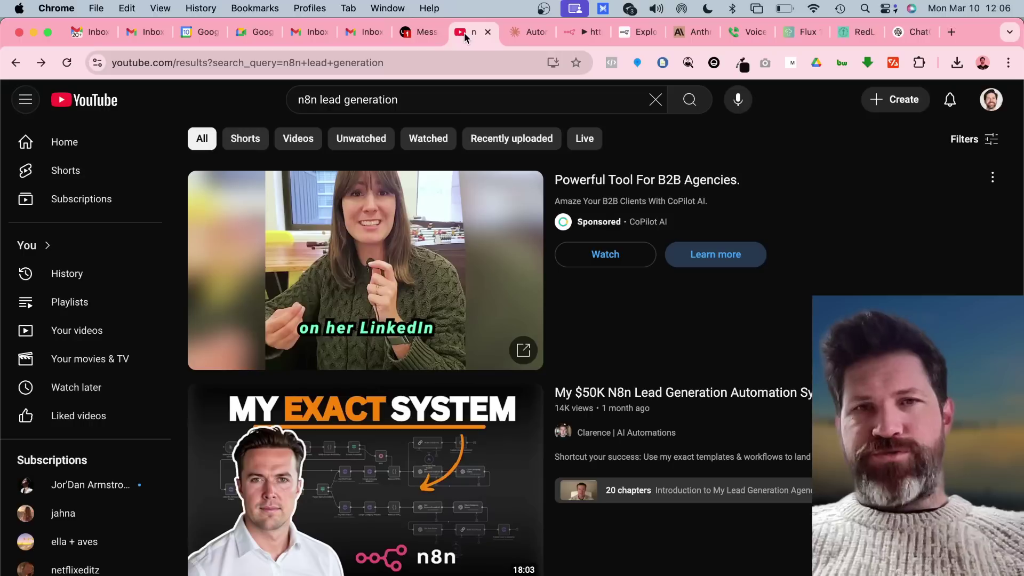
scroll(482, 354, down, 5)
scroll(483, 354, down, 3)
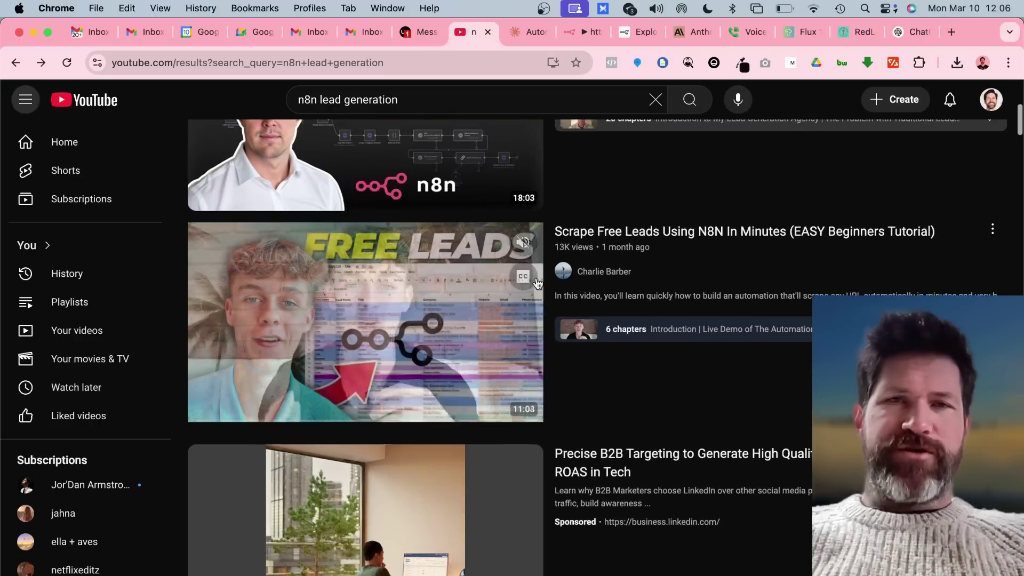
scroll(599, 167, up, 7)
scroll(577, 372, down, 2)
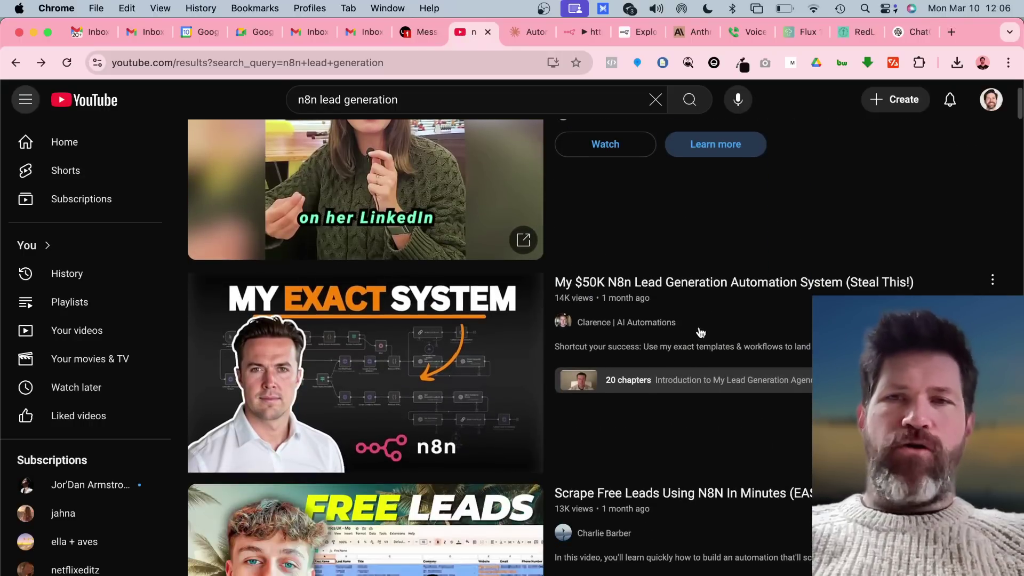
scroll(513, 450, down, 8)
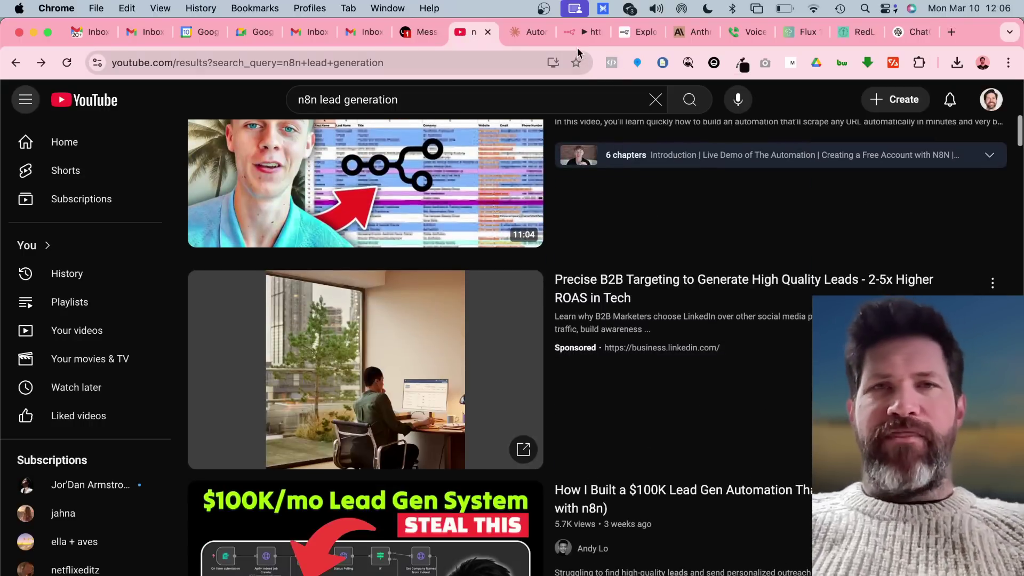
Step: Open the 'My $50K N8n Lead Generation Automation System (Steal This!)' video from the results
click(576, 33)
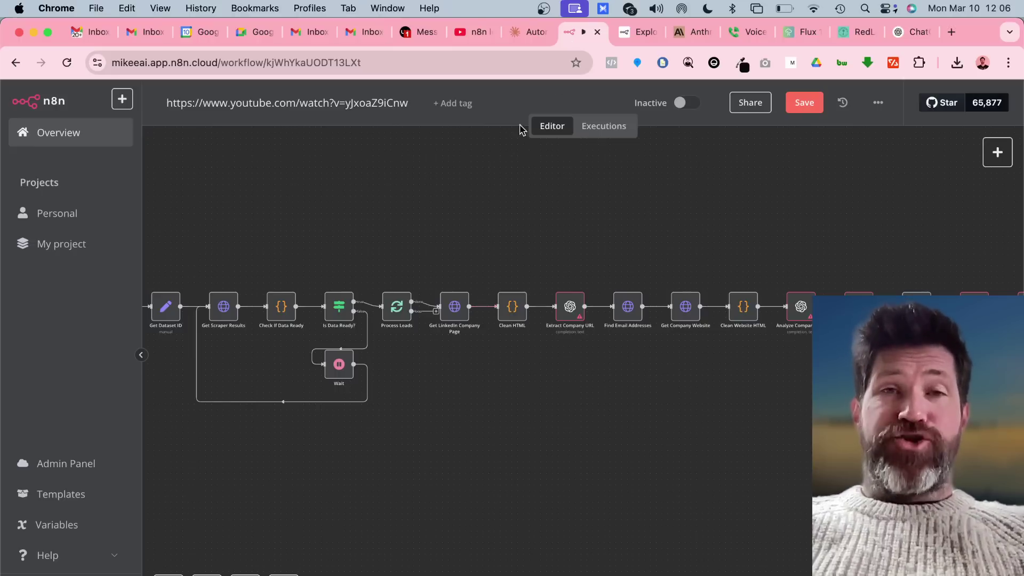
click(470, 37)
scroll(490, 355, up, 8)
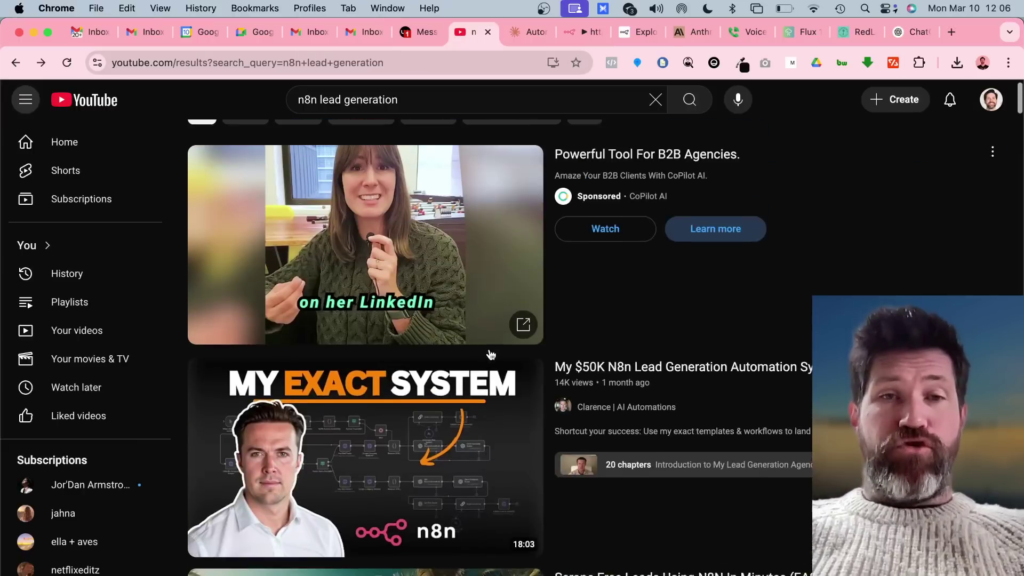
mouse_move(491, 354)
scroll(491, 354, down, 2)
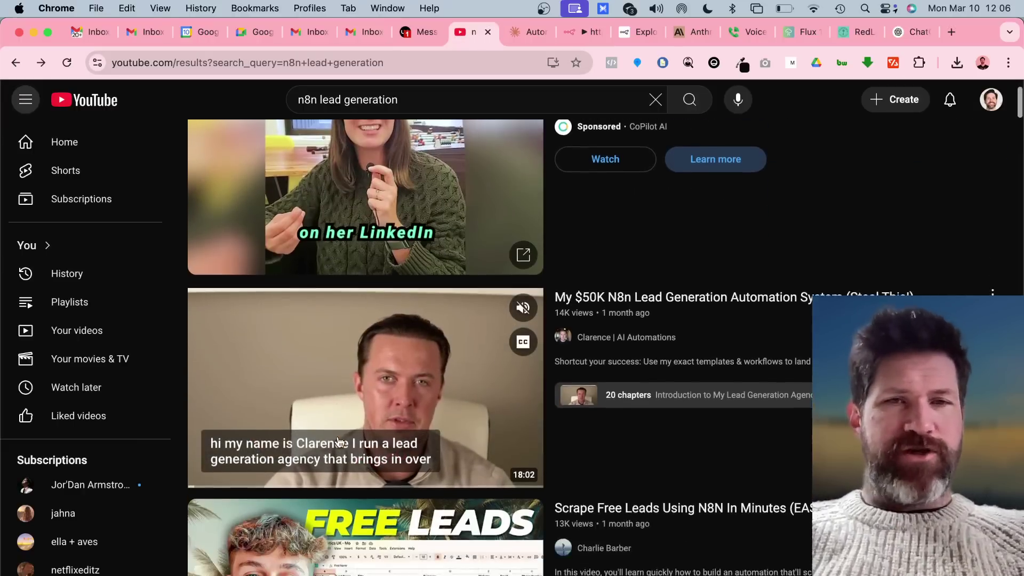
scroll(320, 319, down, 1)
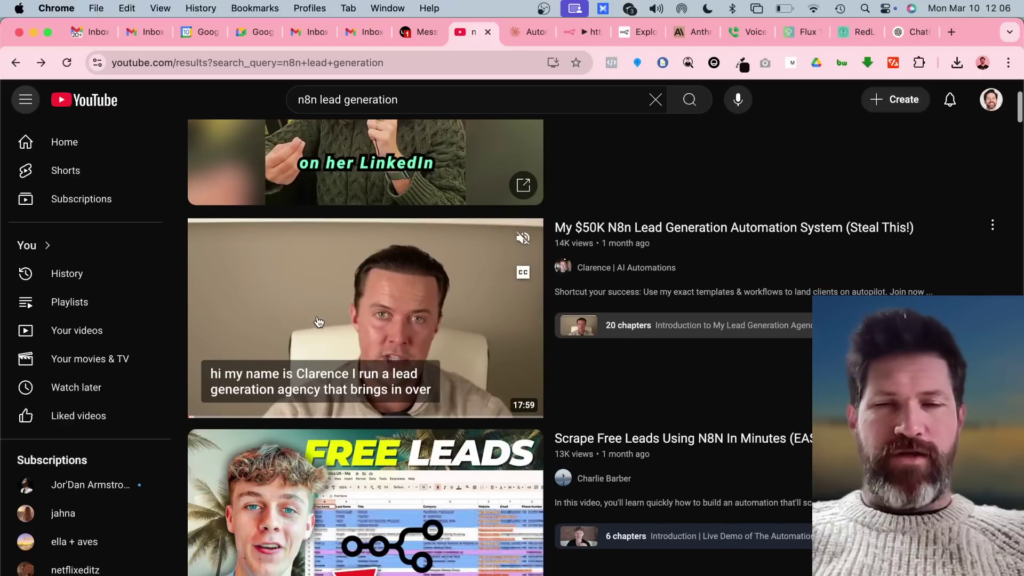
click(360, 313)
Step: Pause playback, show the transcript from the expanded description, and select all its timestamped lines
click(24, 518)
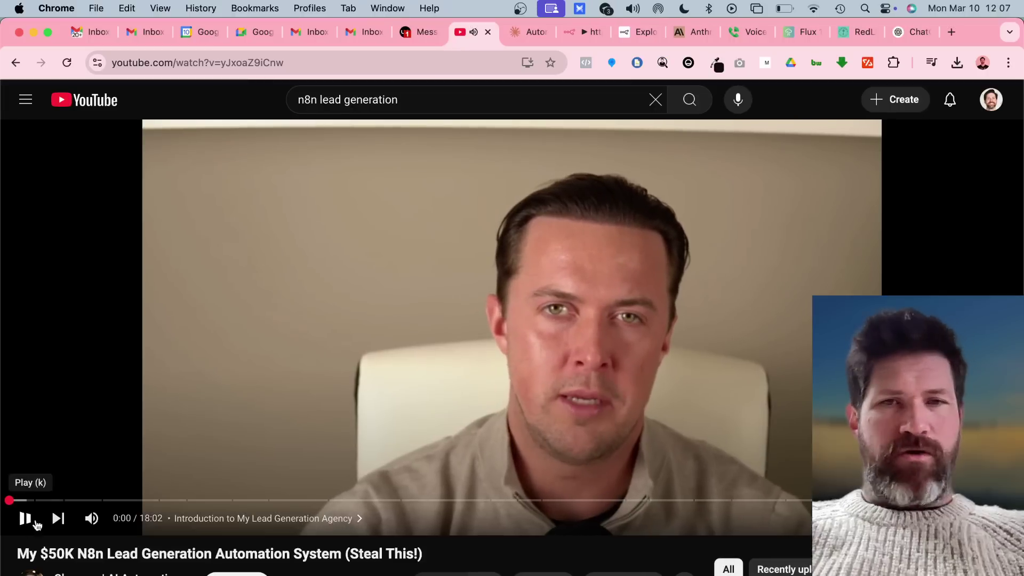
scroll(241, 493, down, 3)
click(368, 472)
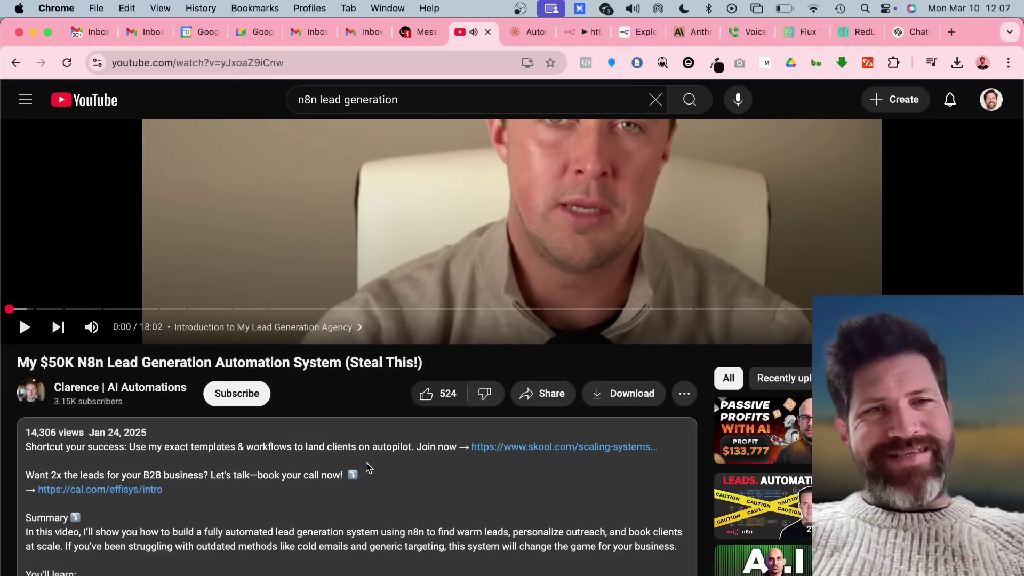
scroll(366, 466, down, 4)
scroll(367, 466, down, 15)
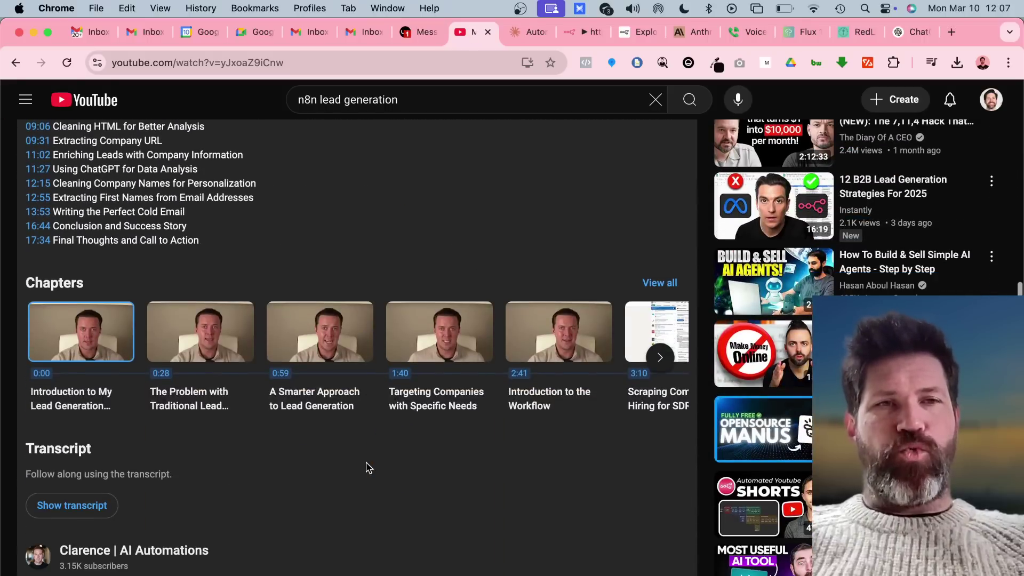
scroll(368, 469, down, 2)
click(67, 429)
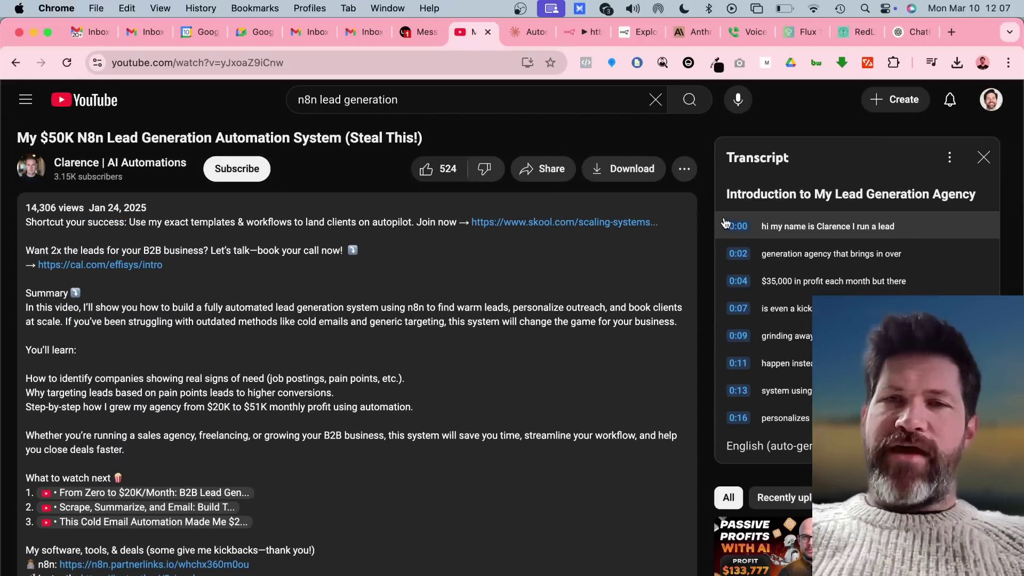
drag(725, 223, 853, 464)
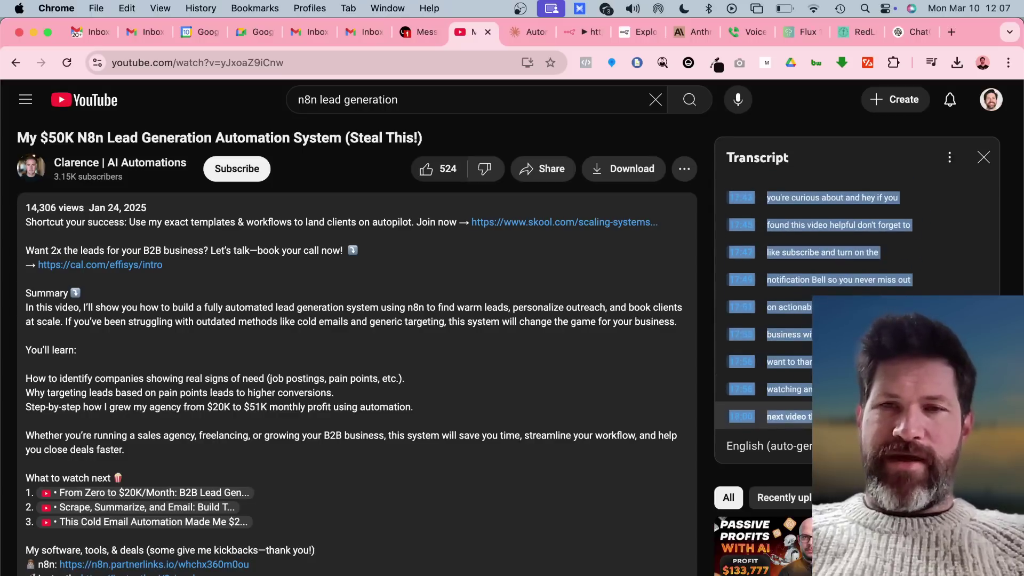
Step: In a new Claude chat, send a request for an n8n workflow with the transcript pasted in
click(513, 32)
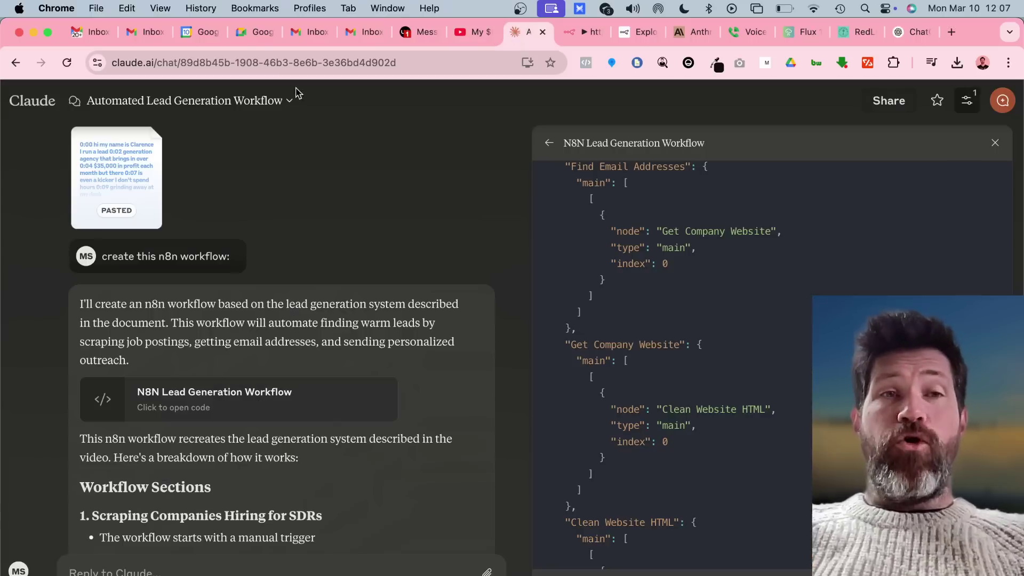
click(46, 130)
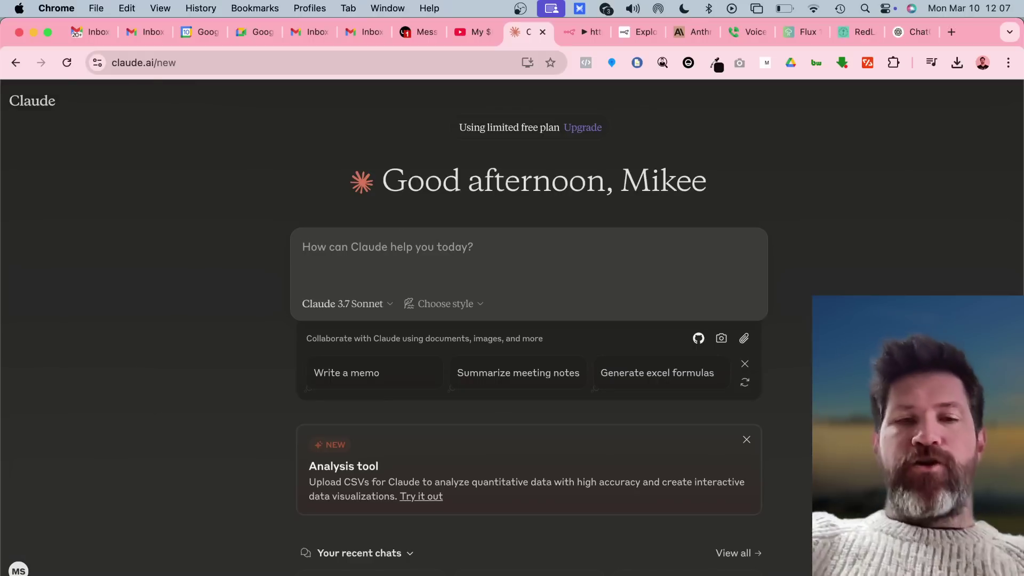
text(create this as a n8n workflow:)
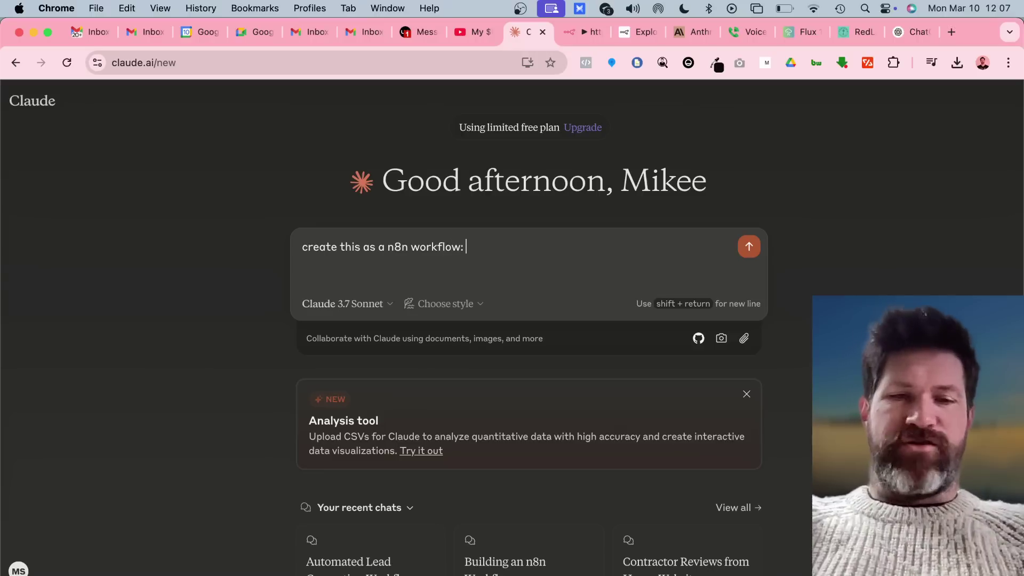
key(super+v)
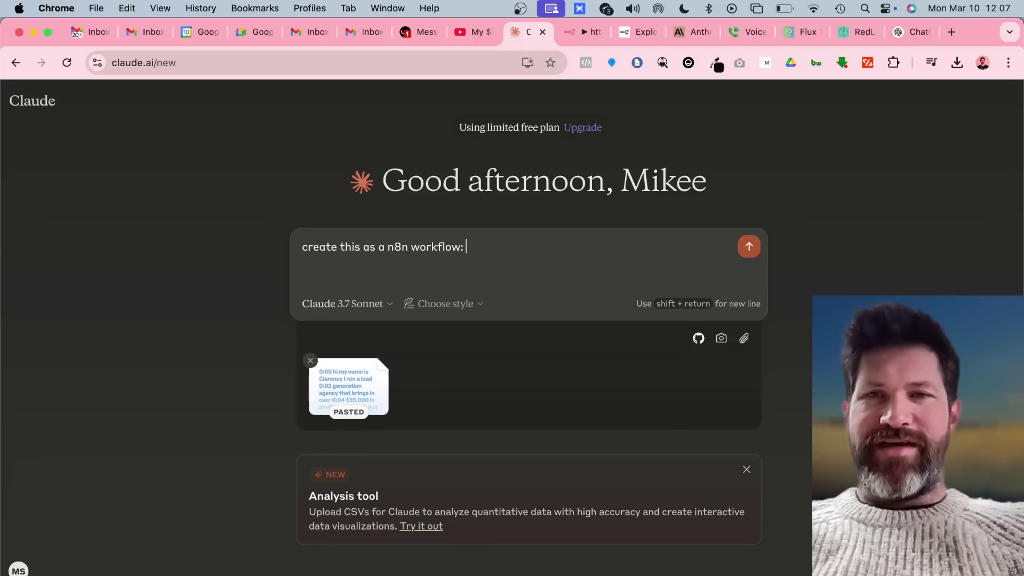
key(Return)
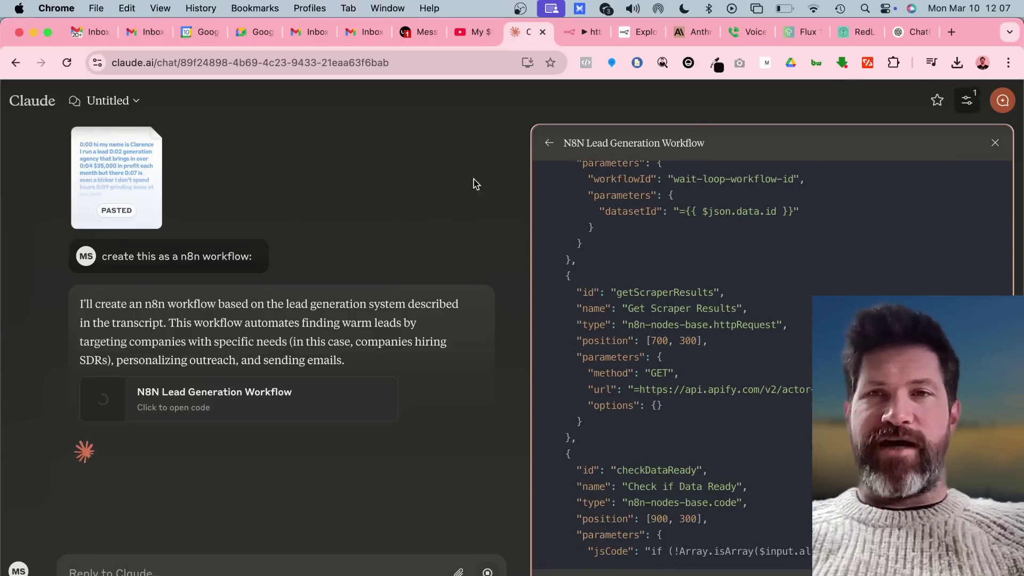
Step: Open ChatGPT's 'n8n Workflow Building Guide' chat and scroll up through its workflow JSON
click(898, 33)
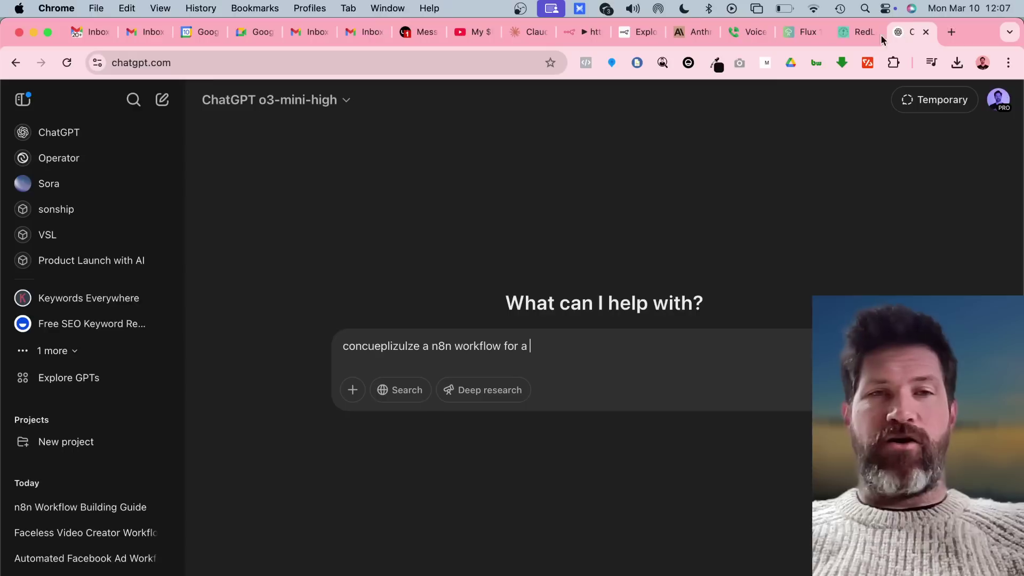
click(96, 507)
scroll(450, 342, up, 10)
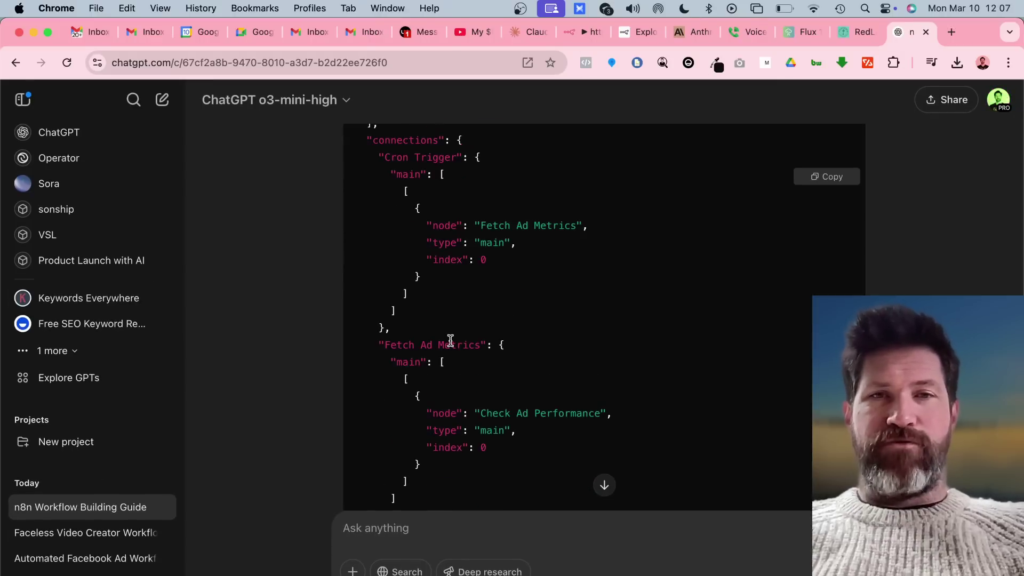
scroll(451, 341, up, 15)
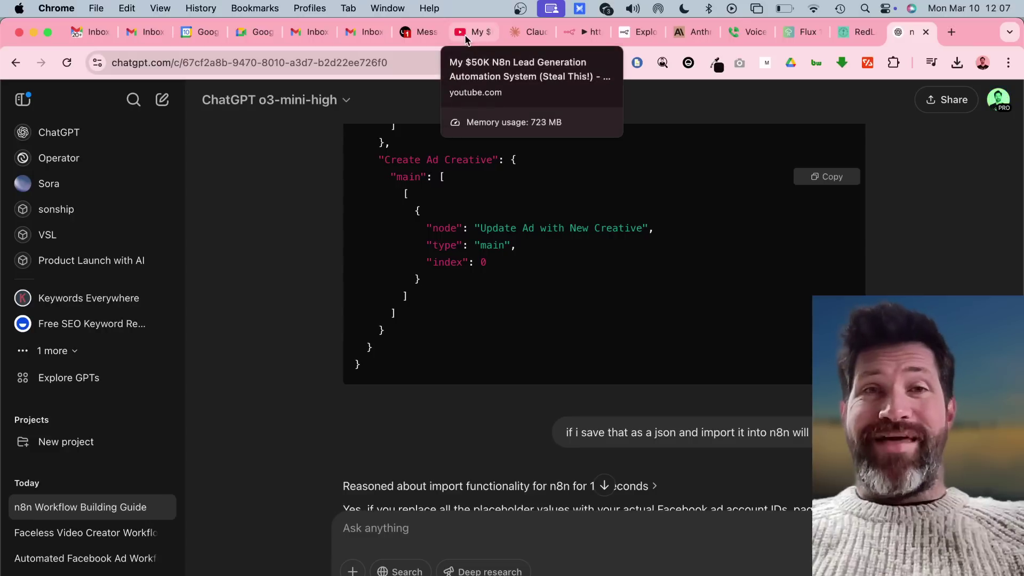
click(584, 36)
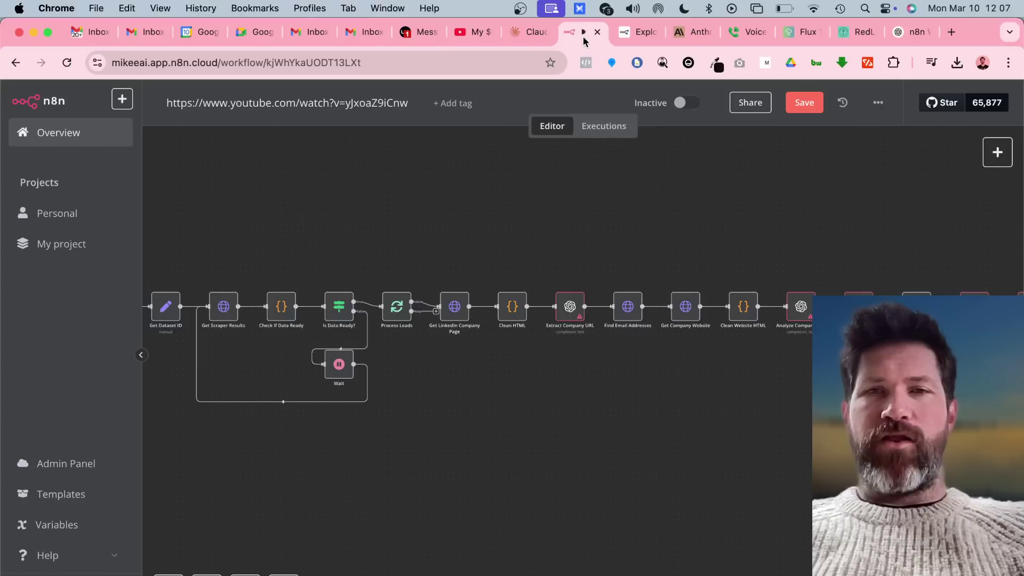
click(520, 40)
click(575, 33)
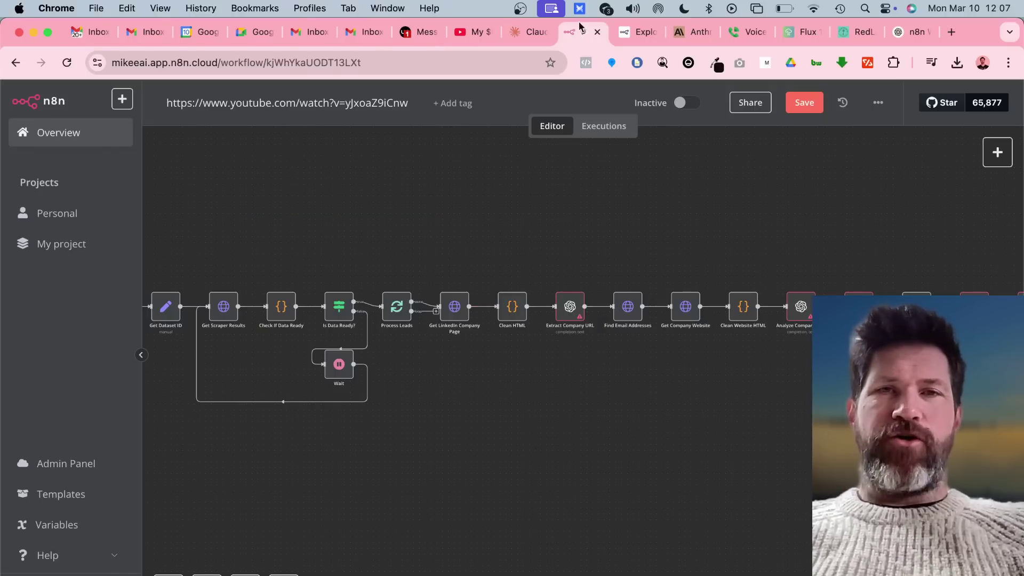
click(527, 32)
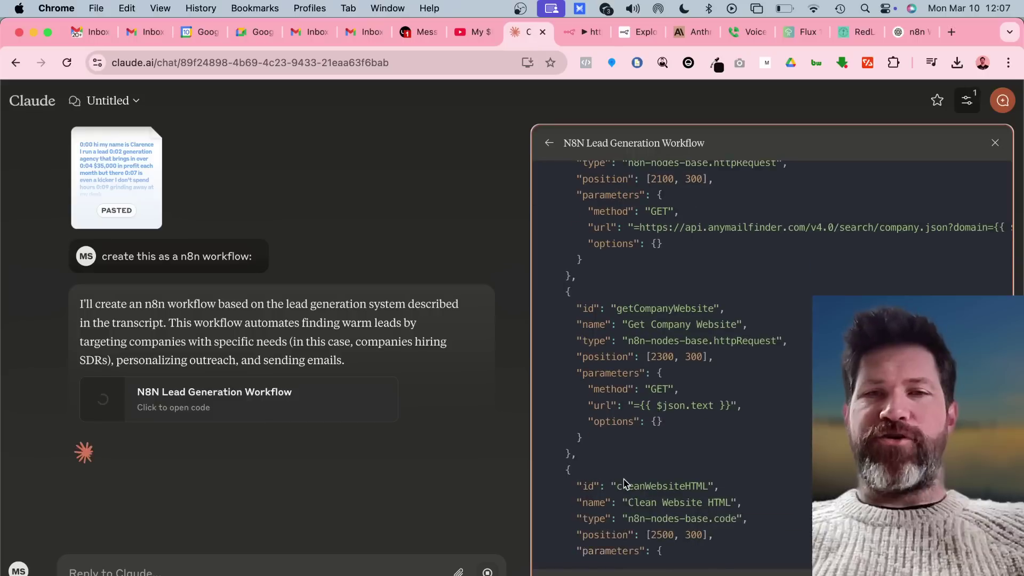
click(577, 37)
click(549, 31)
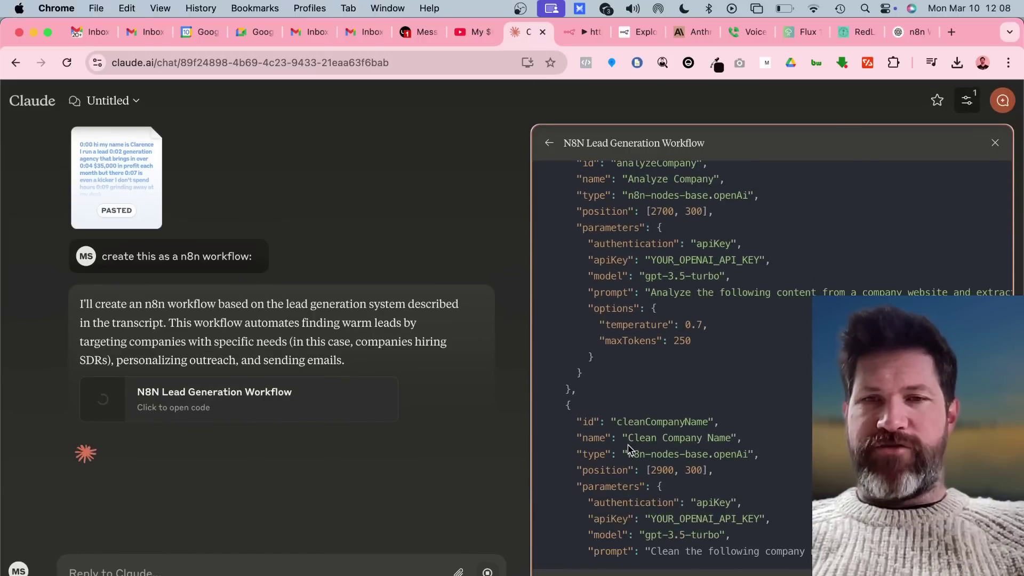
click(567, 30)
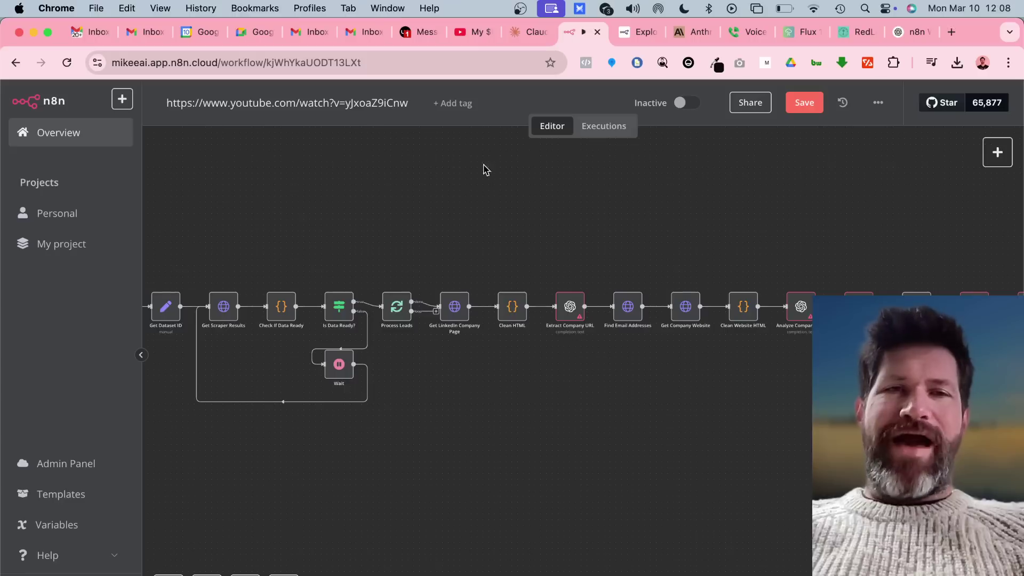
scroll(230, 434, left, 5)
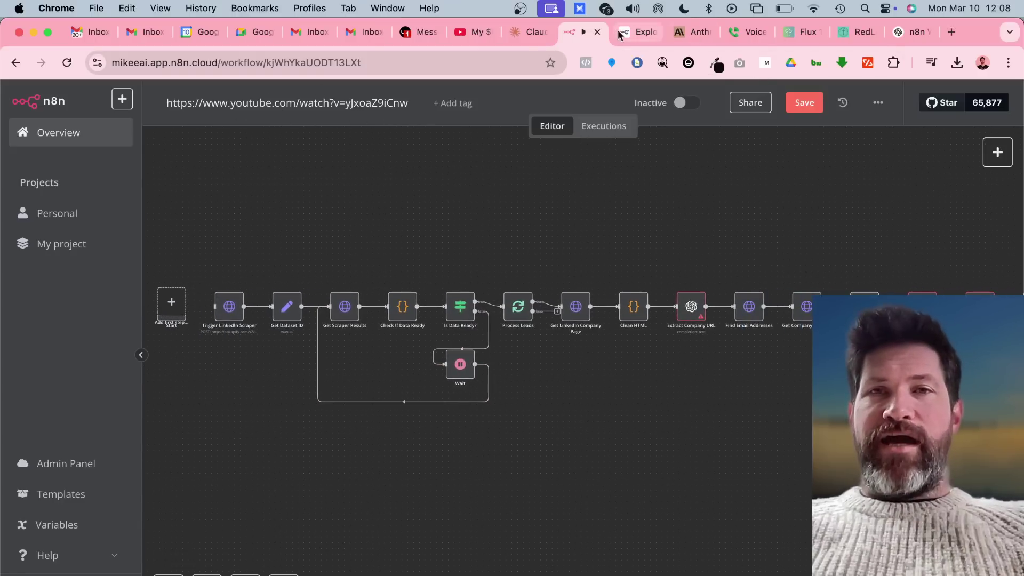
click(536, 40)
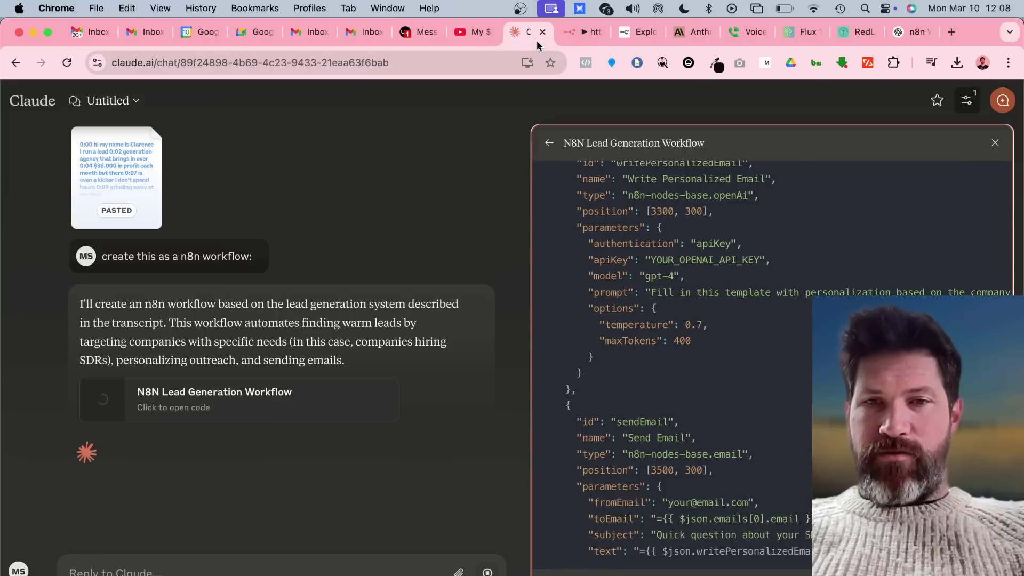
click(573, 31)
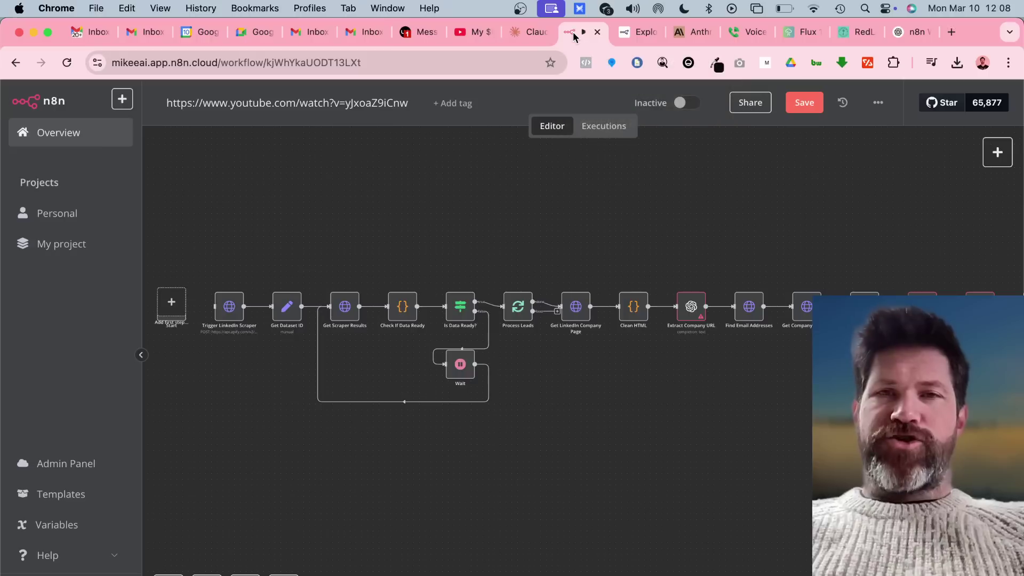
click(885, 105)
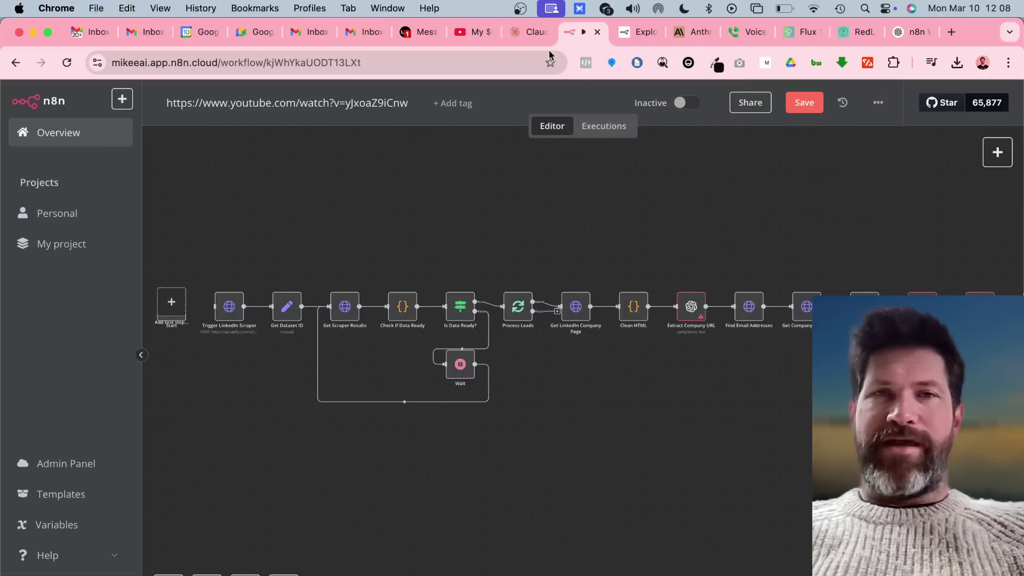
click(516, 32)
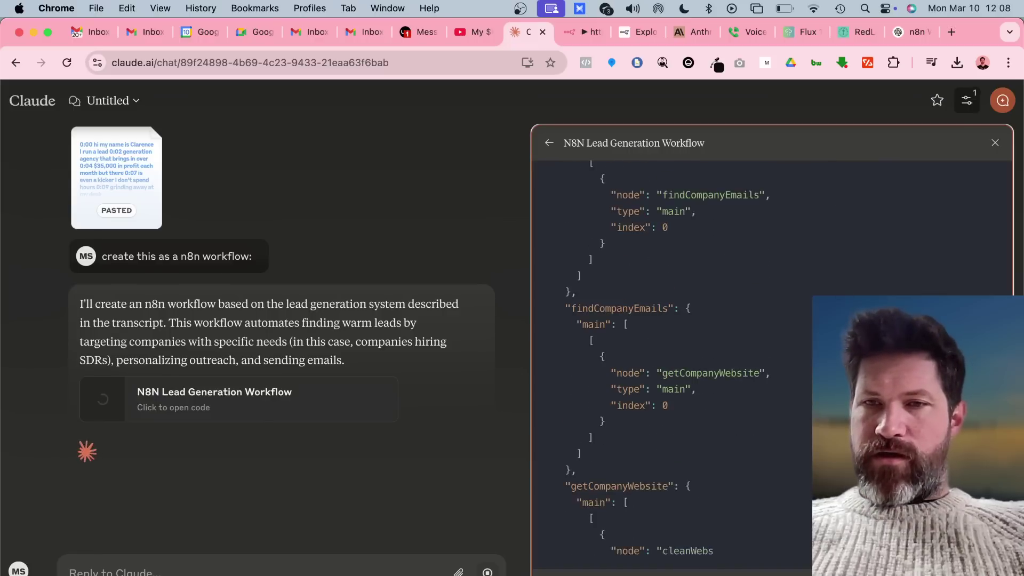
click(571, 33)
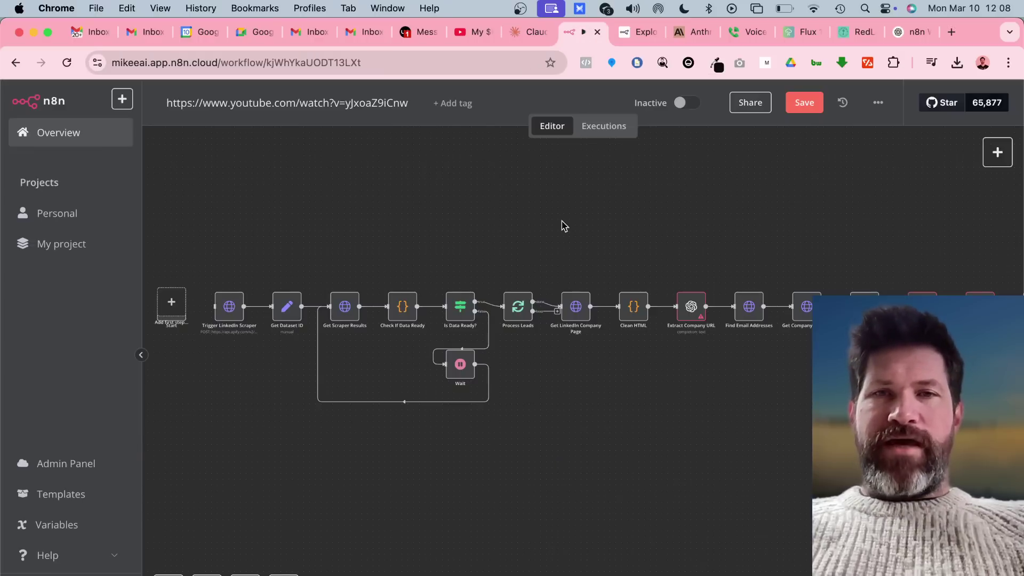
scroll(259, 366, up, 5)
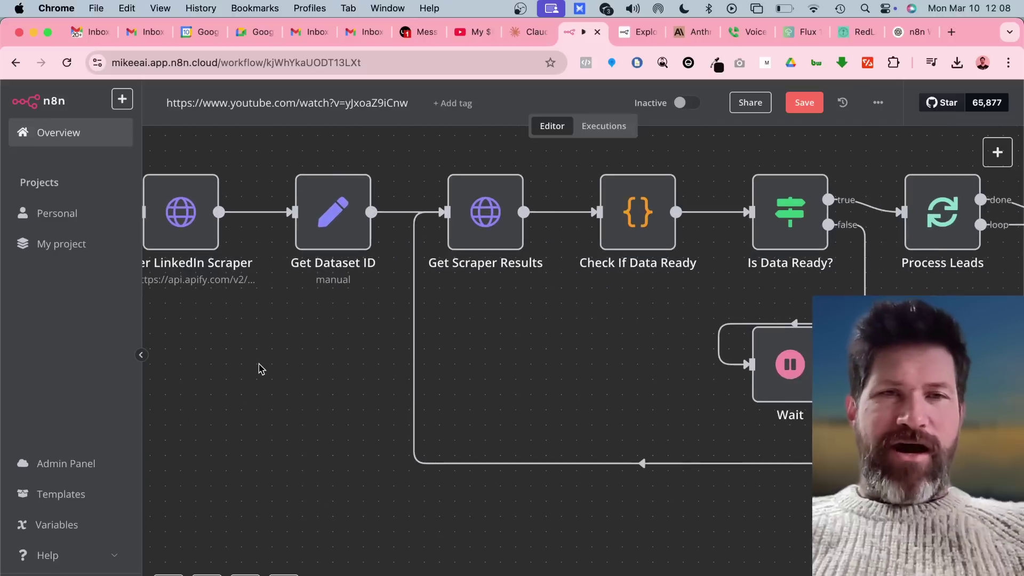
scroll(243, 346, left, 3)
scroll(243, 346, up, 3)
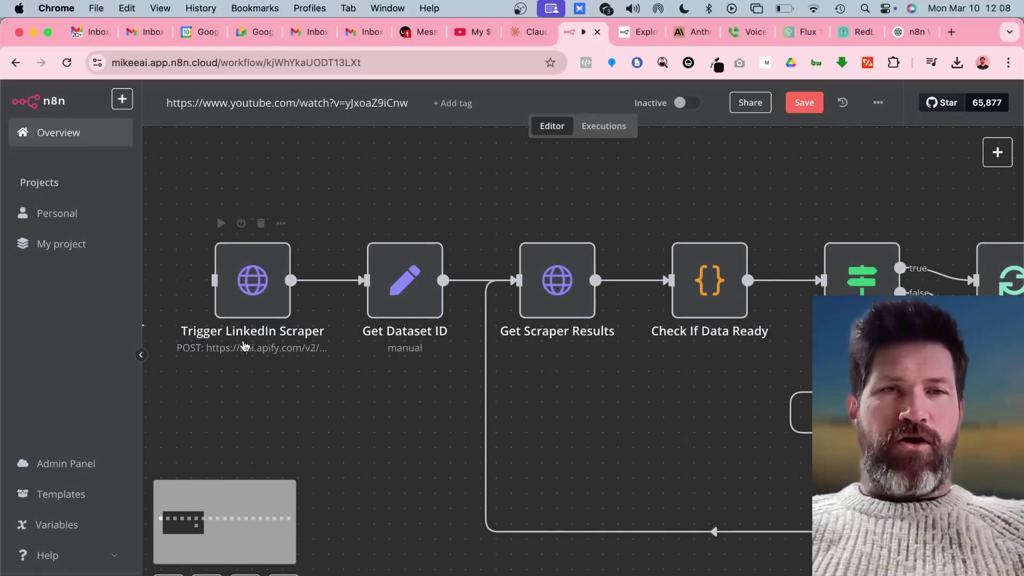
double_click(256, 265)
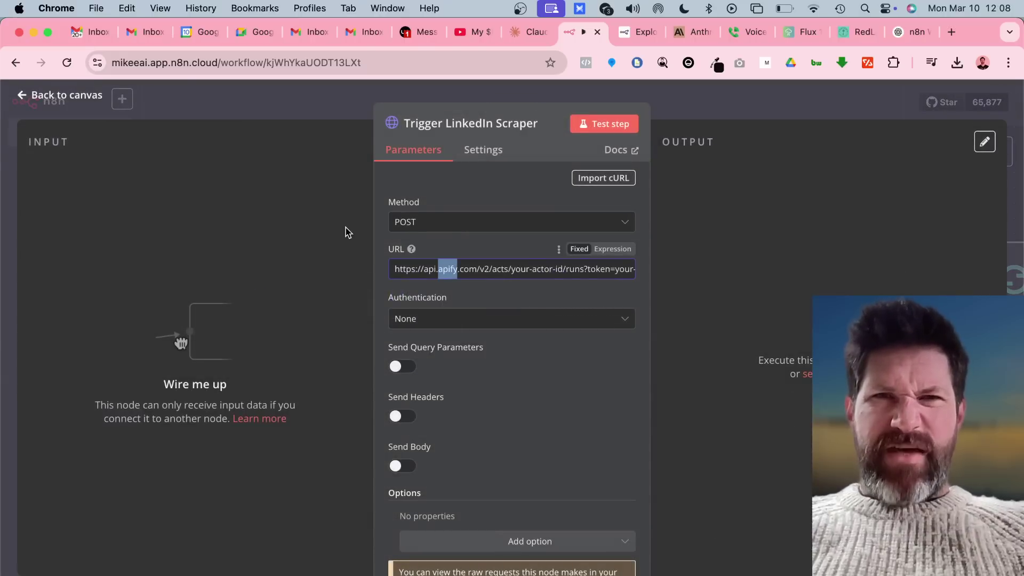
click(50, 97)
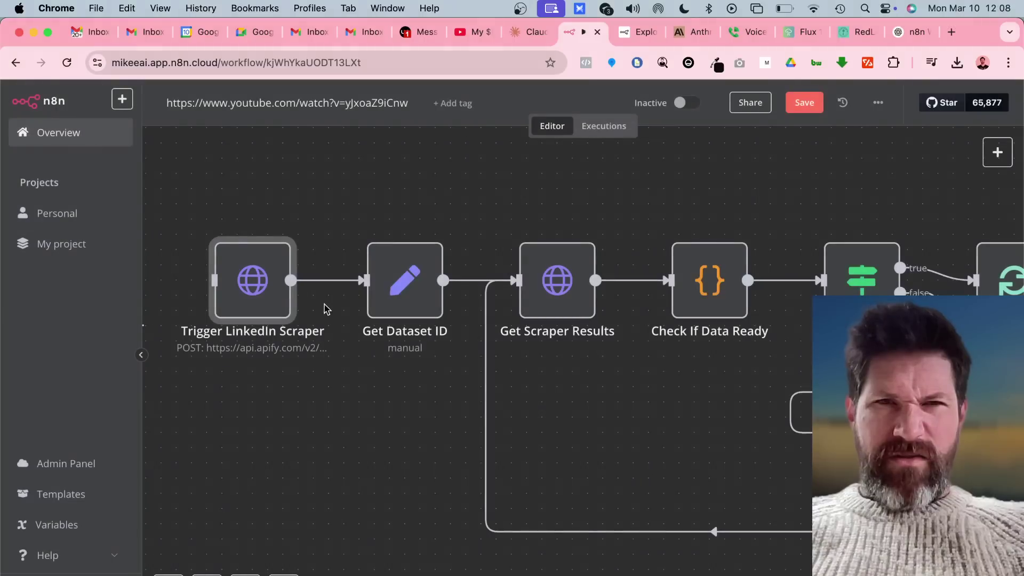
double_click(392, 286)
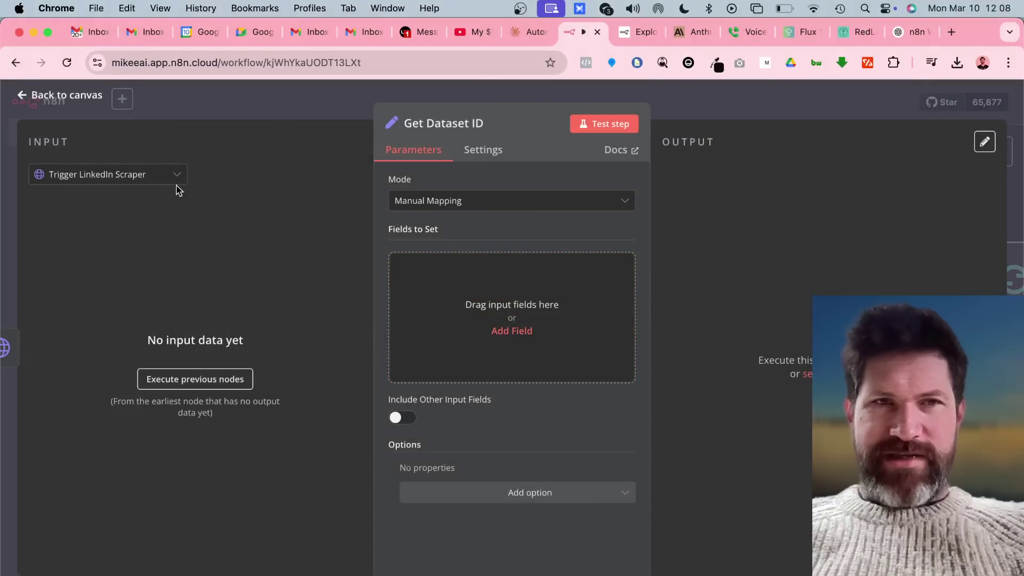
click(79, 99)
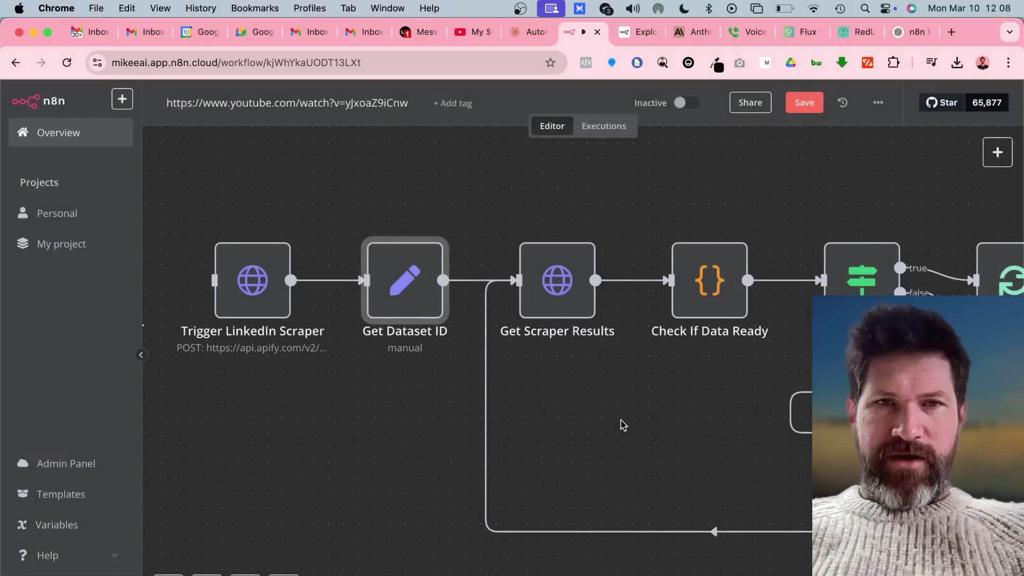
scroll(623, 425, right, 5)
scroll(622, 425, down, 5)
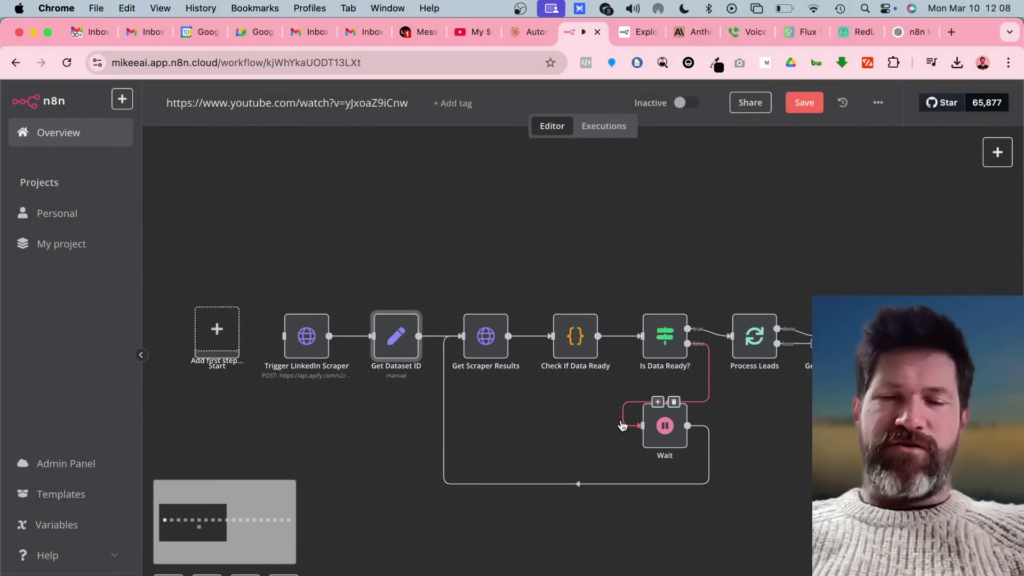
scroll(752, 348, right, 6)
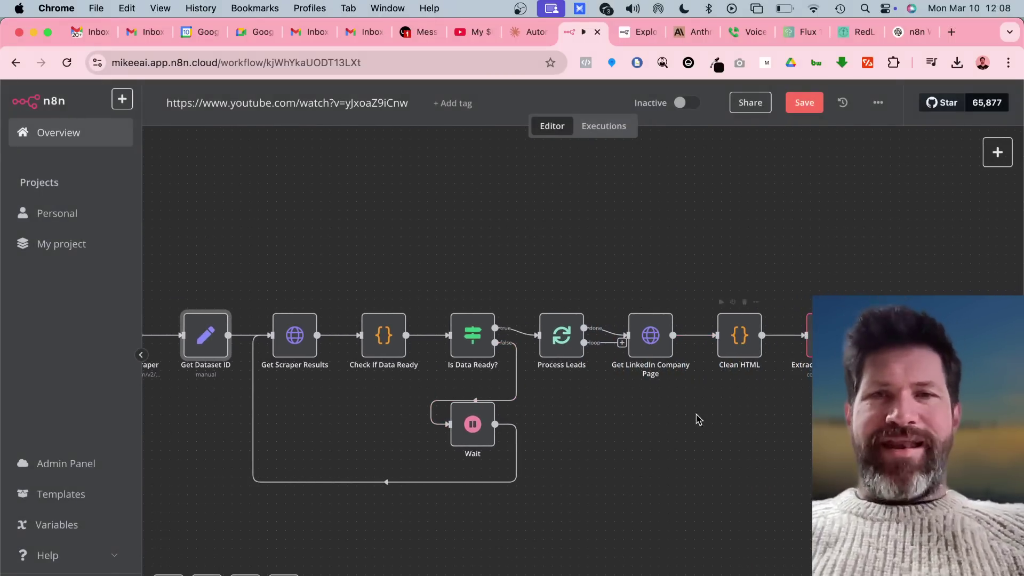
scroll(696, 420, right, 5)
scroll(689, 420, down, 3)
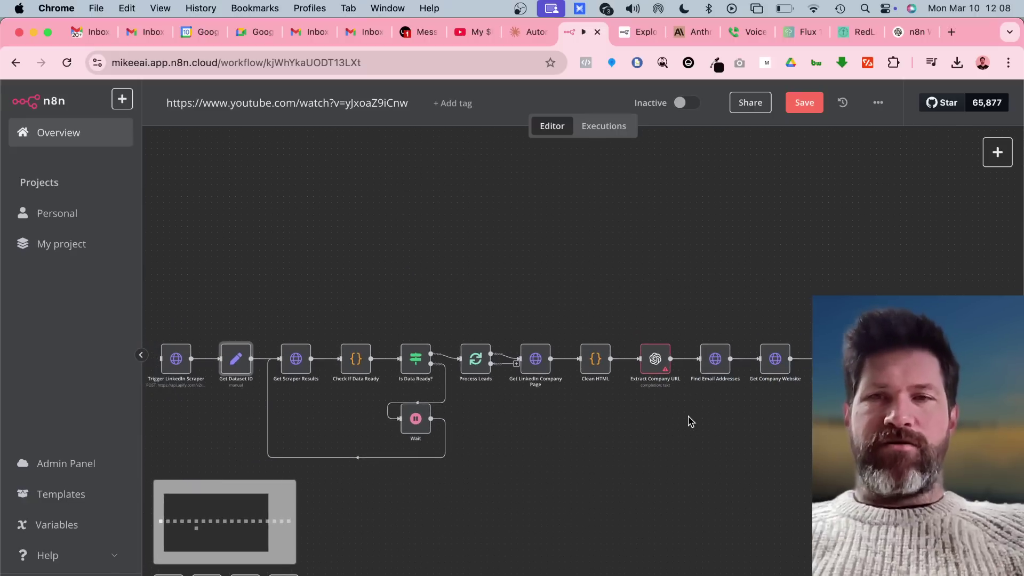
scroll(691, 422, right, 4)
scroll(691, 421, right, 3)
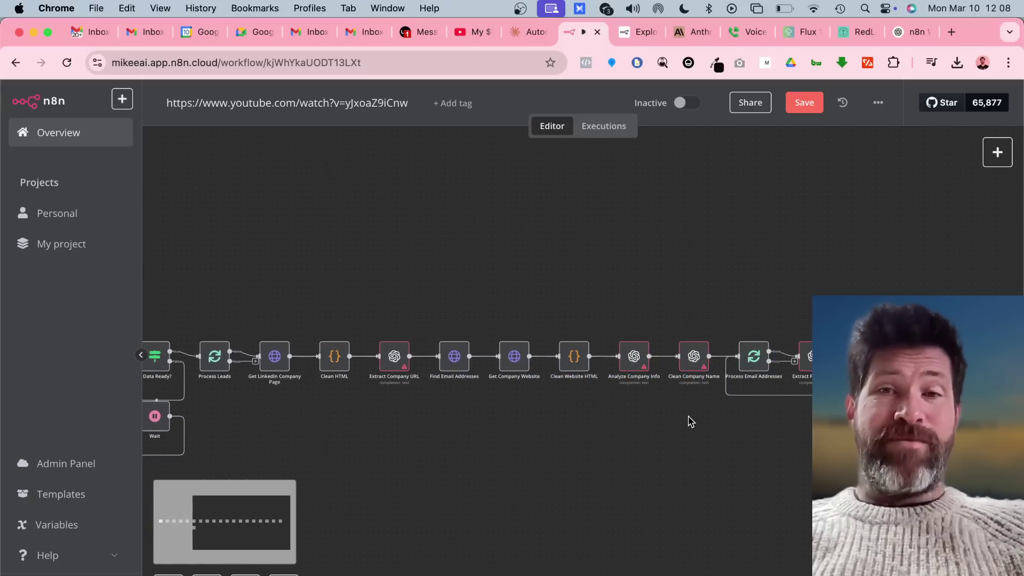
scroll(691, 421, up, 5)
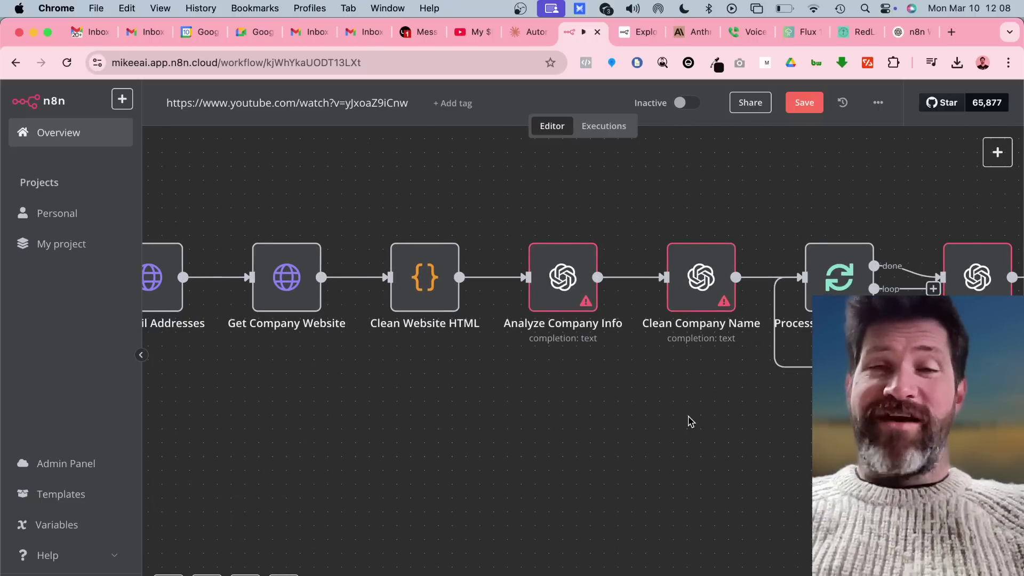
scroll(691, 421, right, 6)
scroll(691, 421, down, 3)
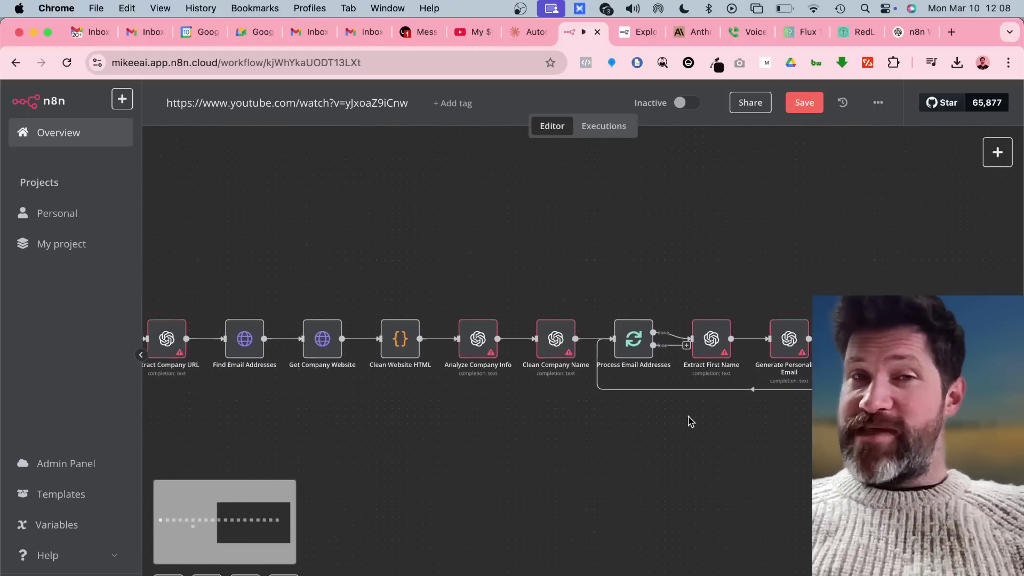
scroll(691, 421, left, 5)
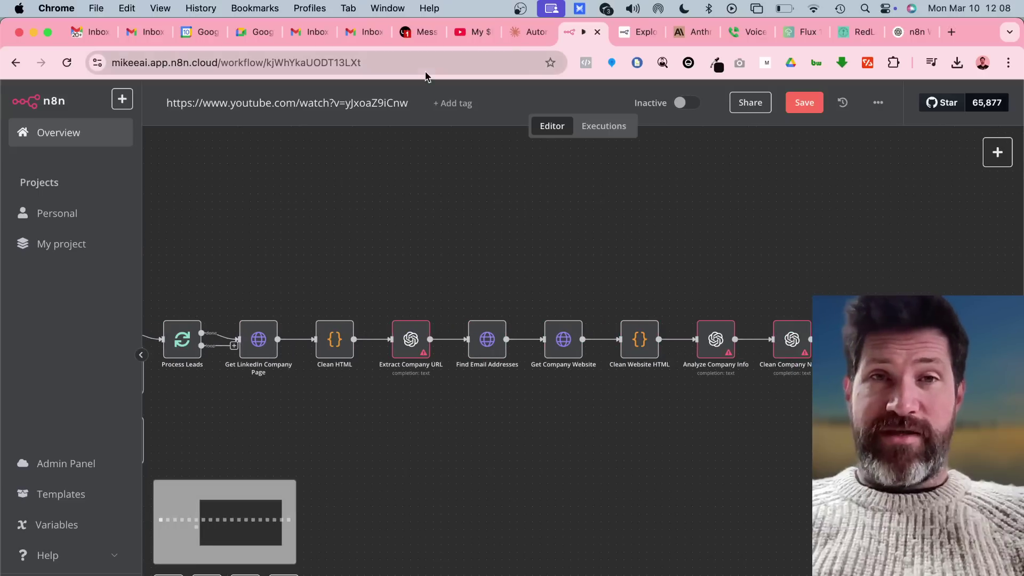
Step: Download Claude's N8N Lead Generation Workflow artifact as lead-generation-workflow.json
click(531, 32)
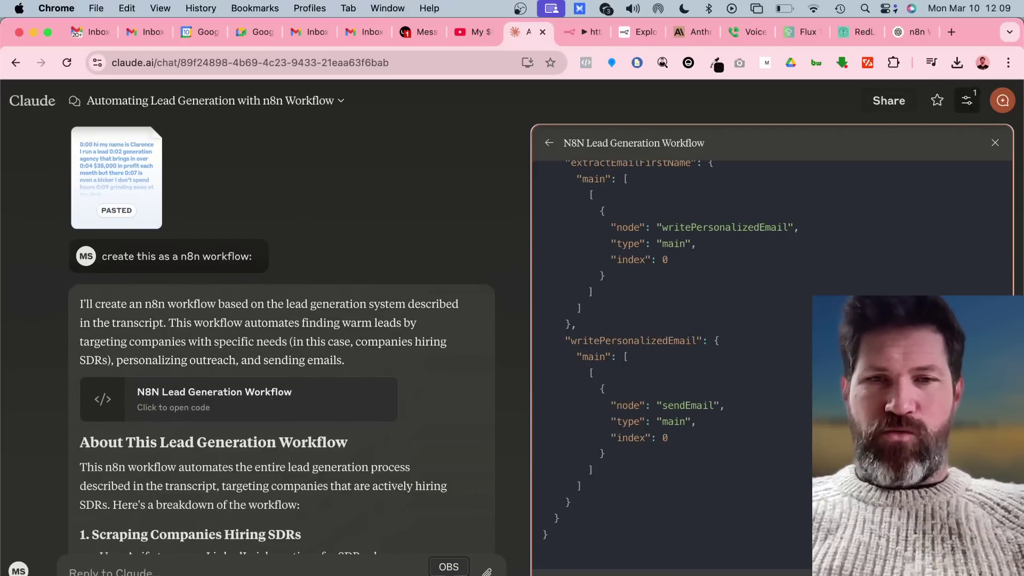
click(448, 573)
drag(348, 341, 305, 340)
click(829, 551)
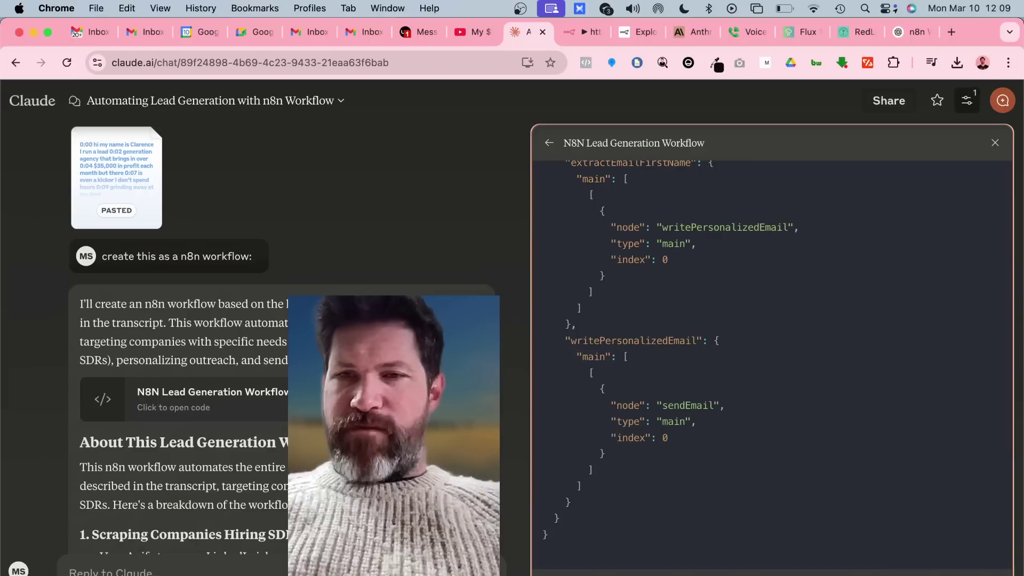
click(947, 569)
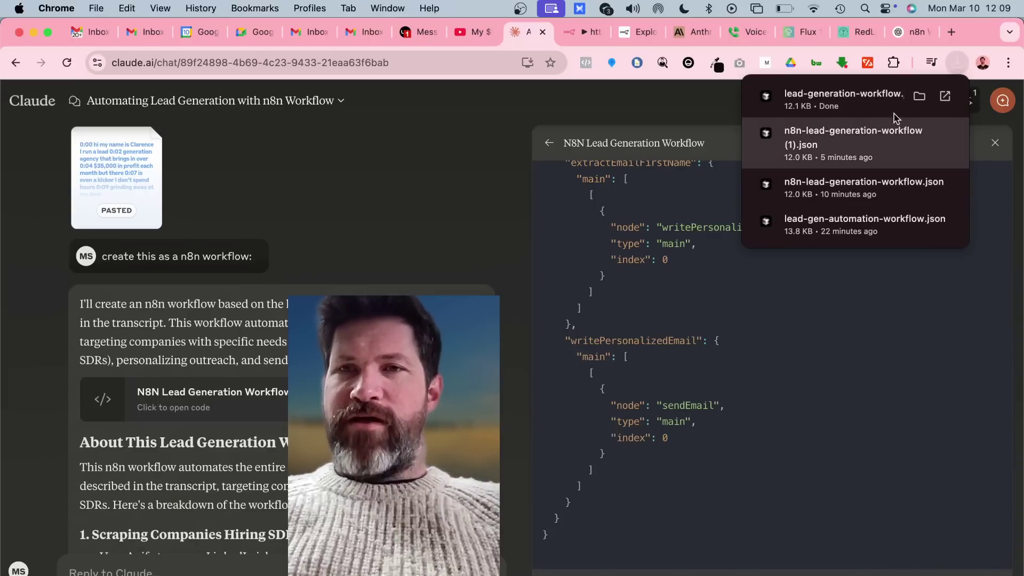
Step: Import lead-generation-workflow.json from Downloads into the open n8n workflow via Import from File
click(571, 35)
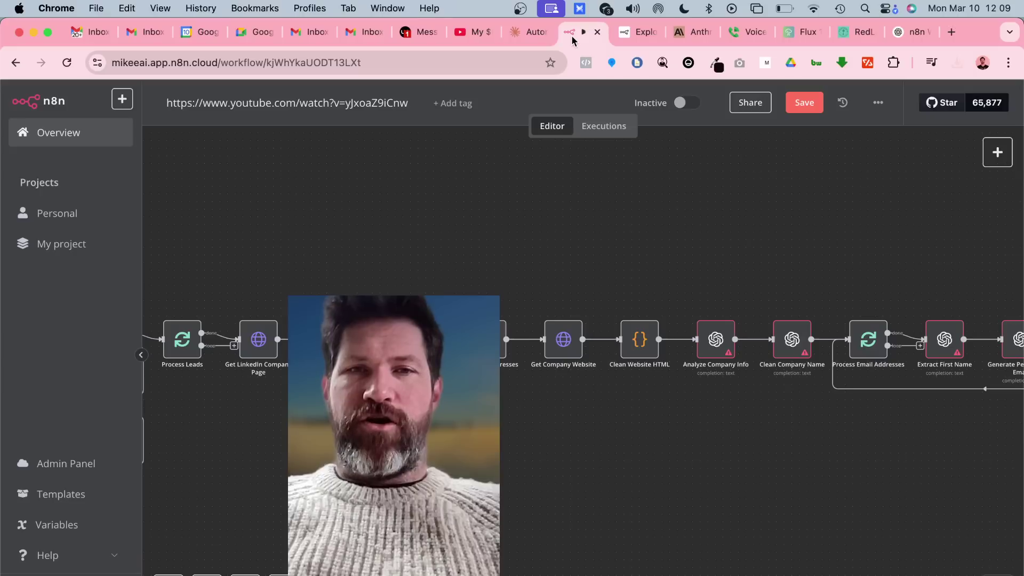
click(879, 103)
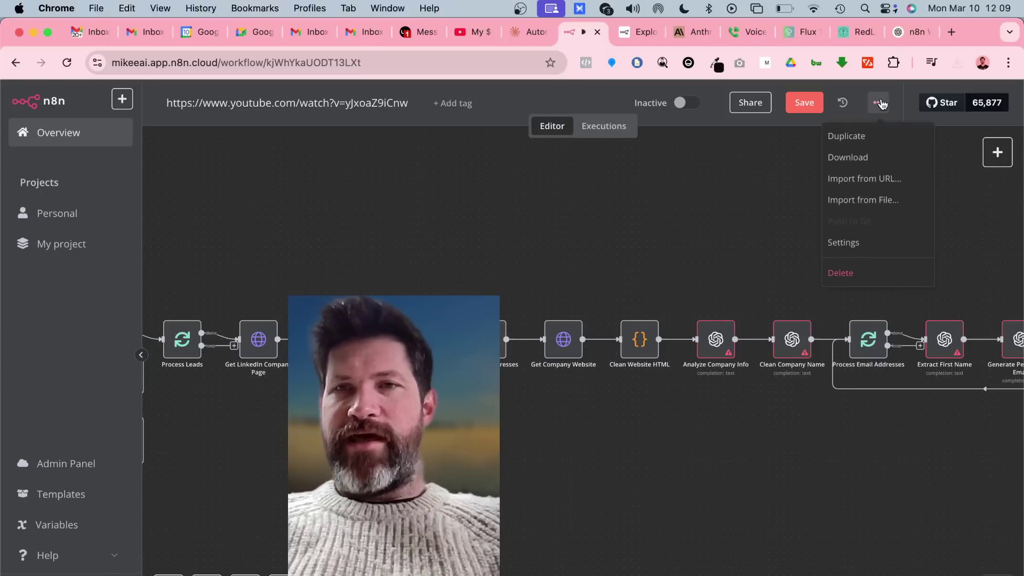
click(853, 205)
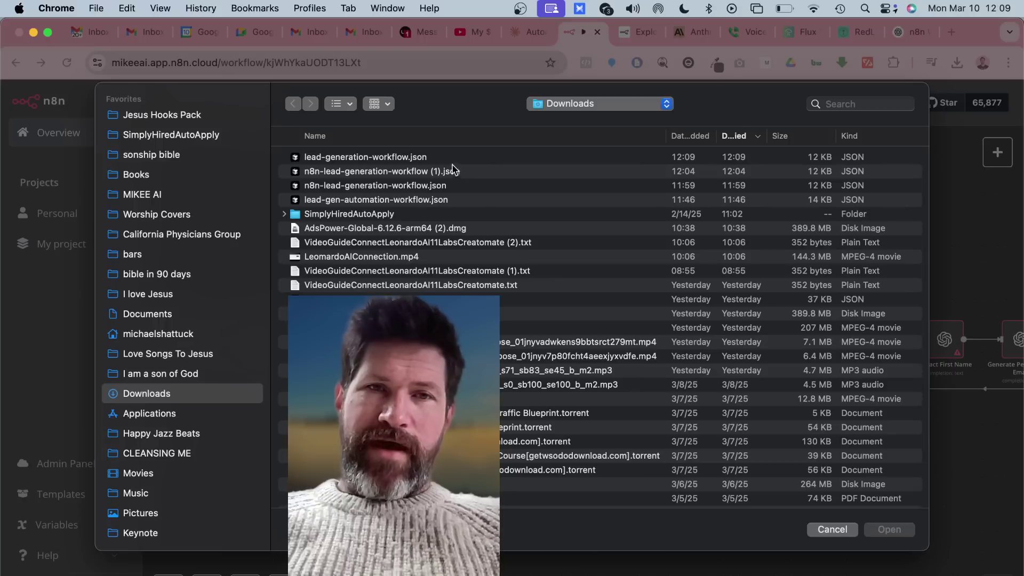
click(413, 158)
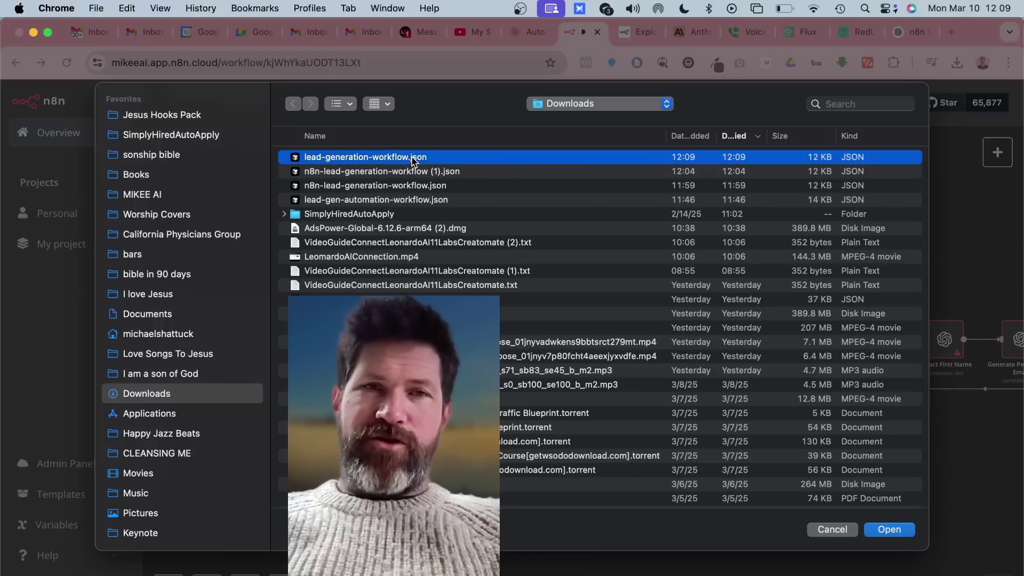
double_click(585, 159)
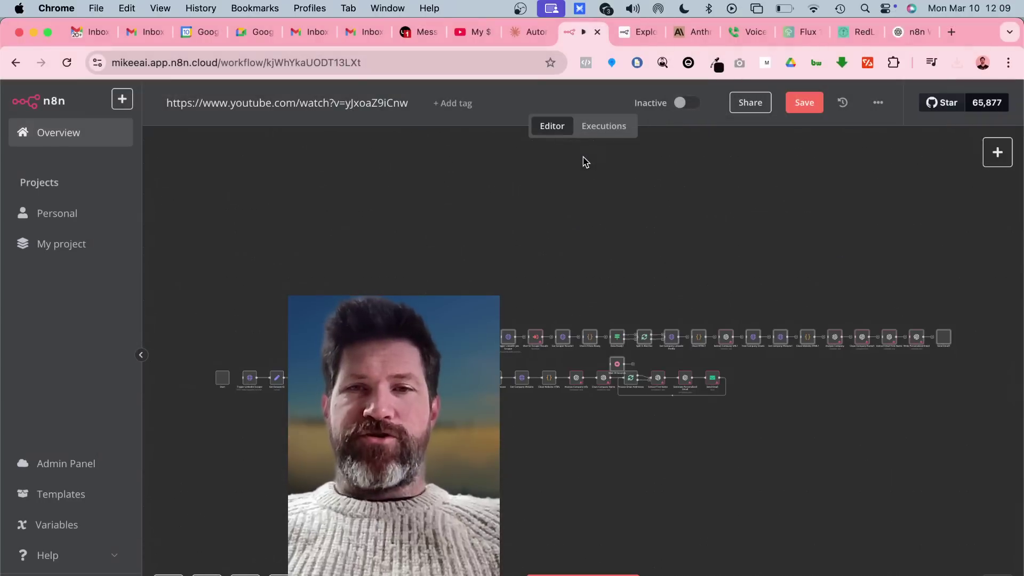
Step: Select the imported top row of nodes and drag it up, clear of the existing chain
drag(480, 305, 1001, 363)
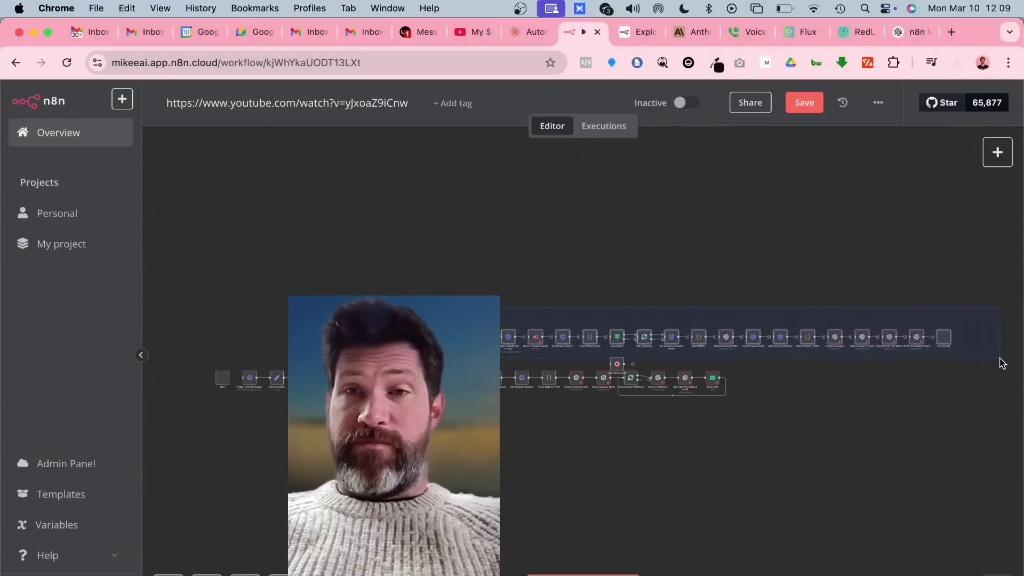
drag(943, 343, 713, 299)
scroll(714, 302, up, 5)
scroll(515, 355, left, 15)
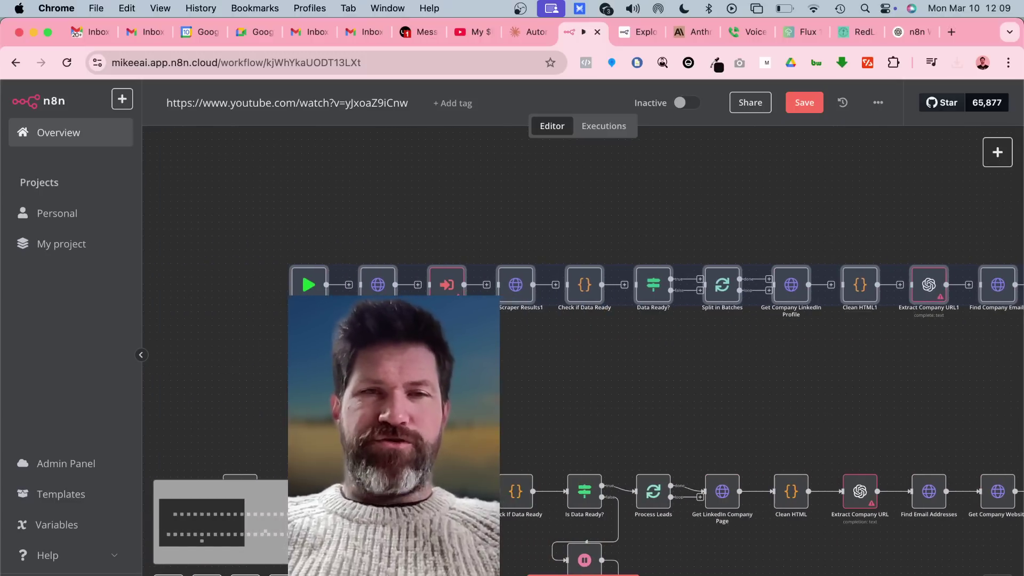
scroll(314, 293, up, 5)
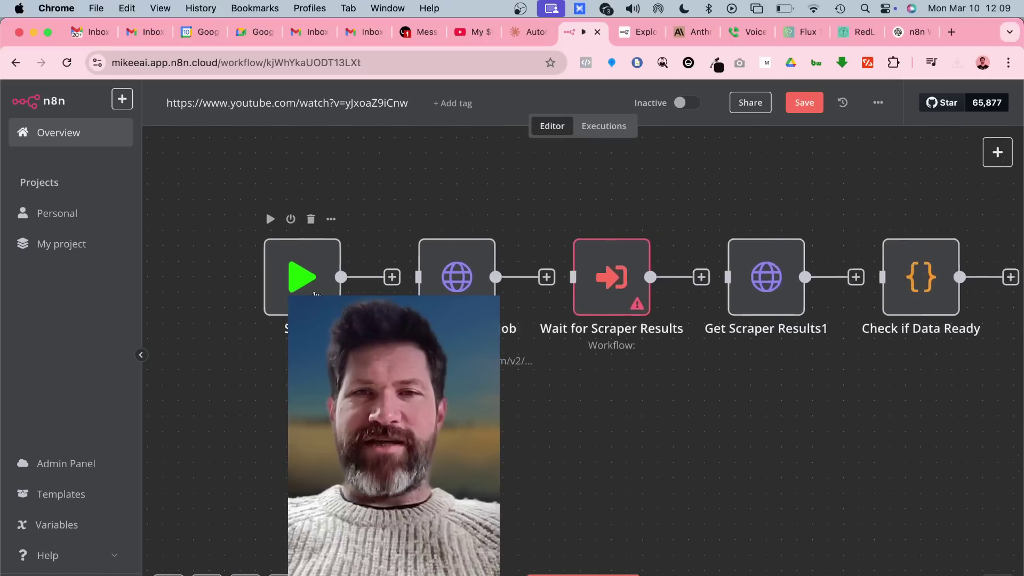
scroll(314, 294, up, 2)
Step: Pan along the imported chain from Split in Batches to Clean Company Name1
scroll(315, 293, right, 5)
scroll(314, 293, right, 2)
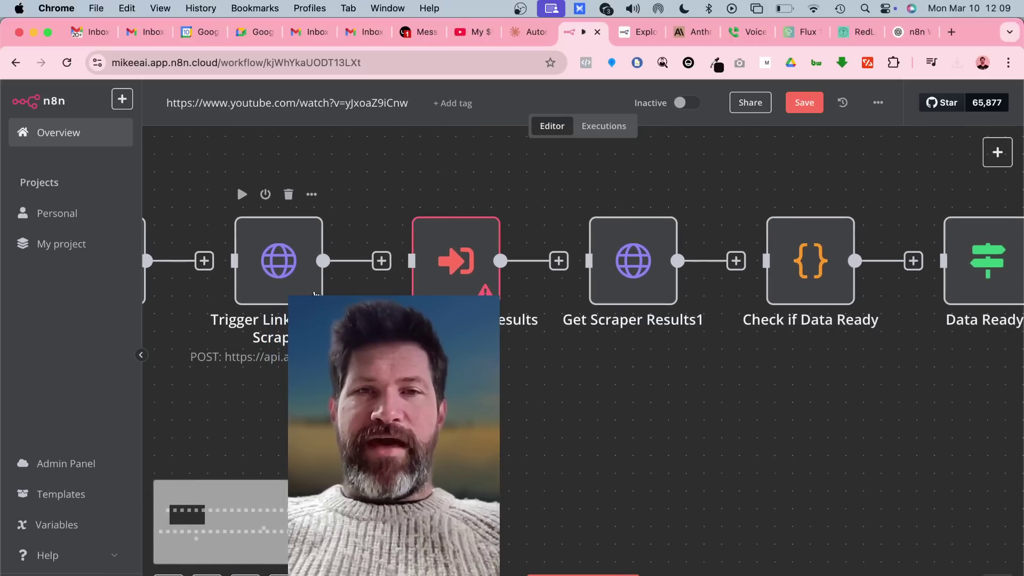
scroll(315, 293, down, 3)
scroll(315, 294, up, 1)
scroll(314, 294, right, 6)
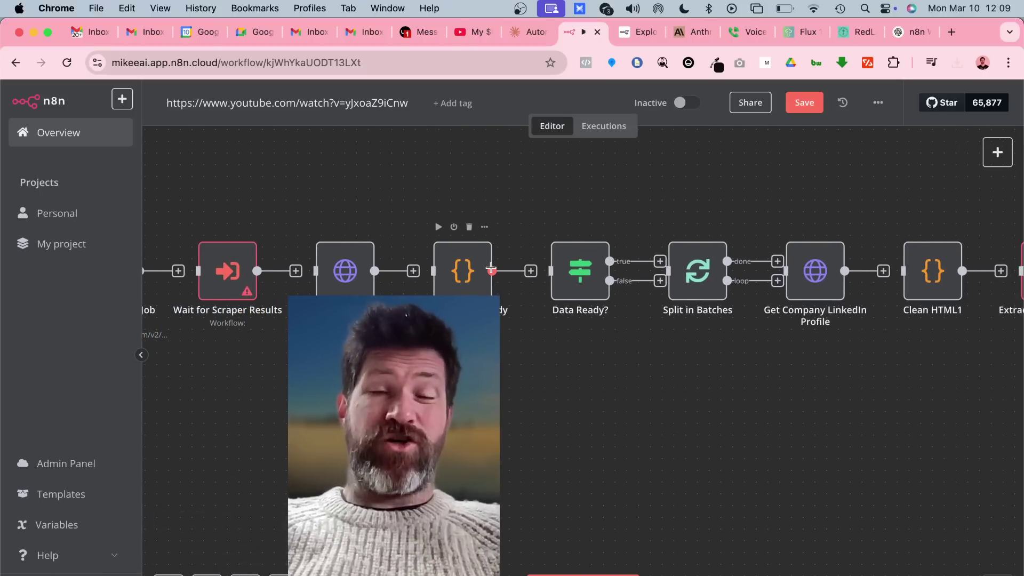
scroll(490, 268, right, 3)
scroll(491, 269, up, 2)
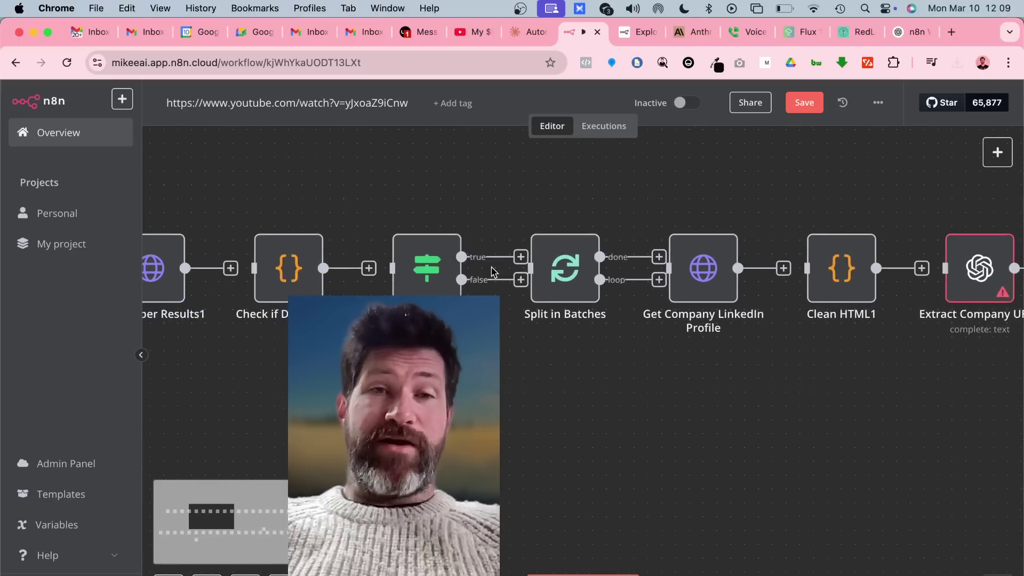
scroll(491, 270, down, 3)
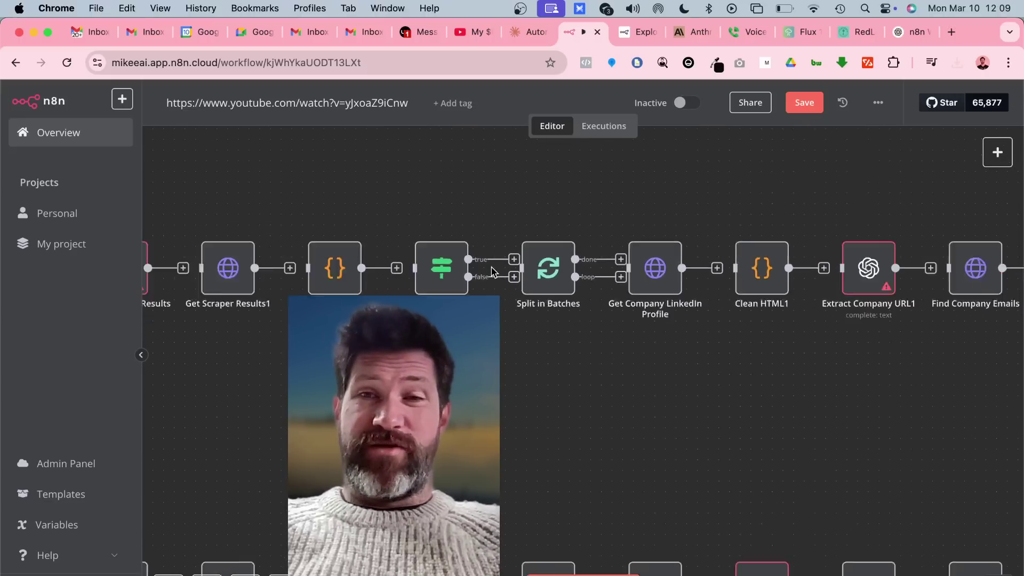
scroll(492, 271, right, 6)
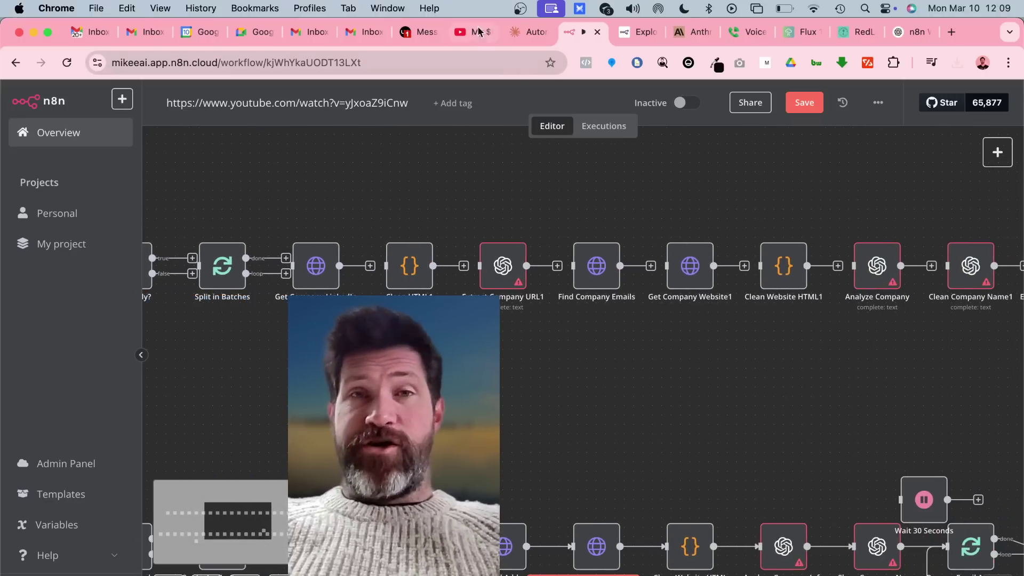
Step: Open the 'Scrape Free Leads Using N8N In Minutes' video's transcript, then switch back to Claude
click(472, 32)
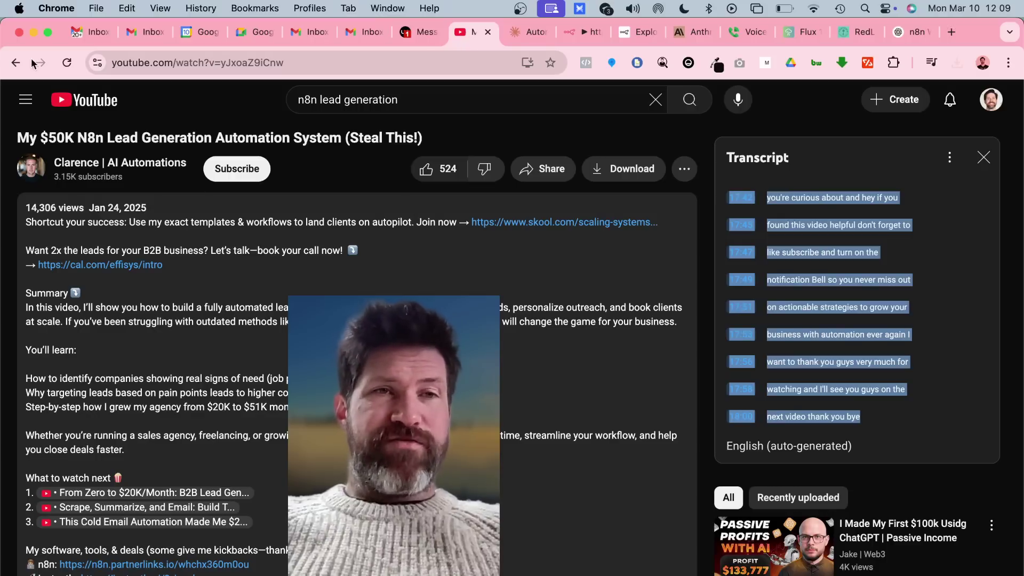
click(16, 62)
scroll(176, 407, down, 3)
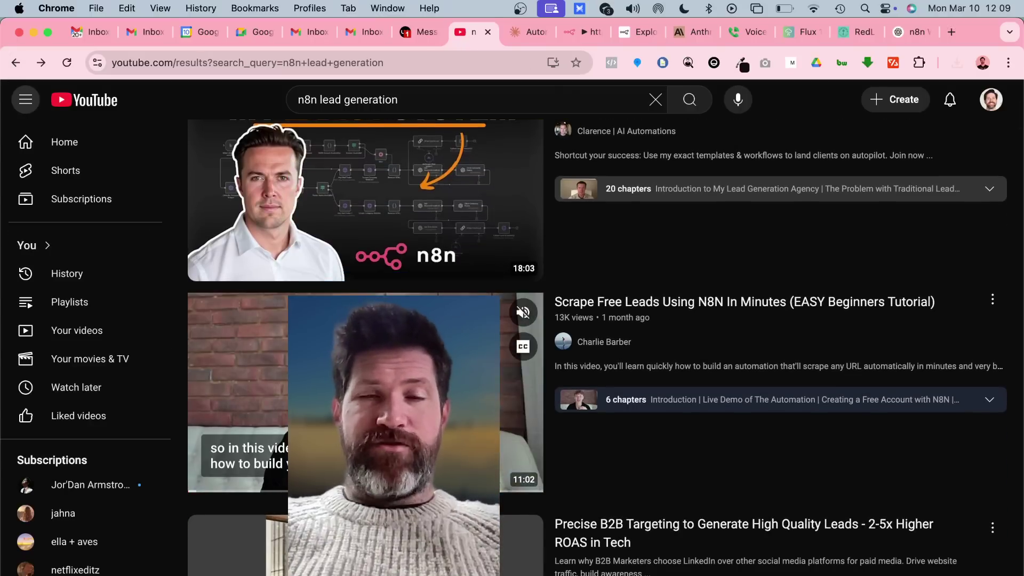
click(224, 395)
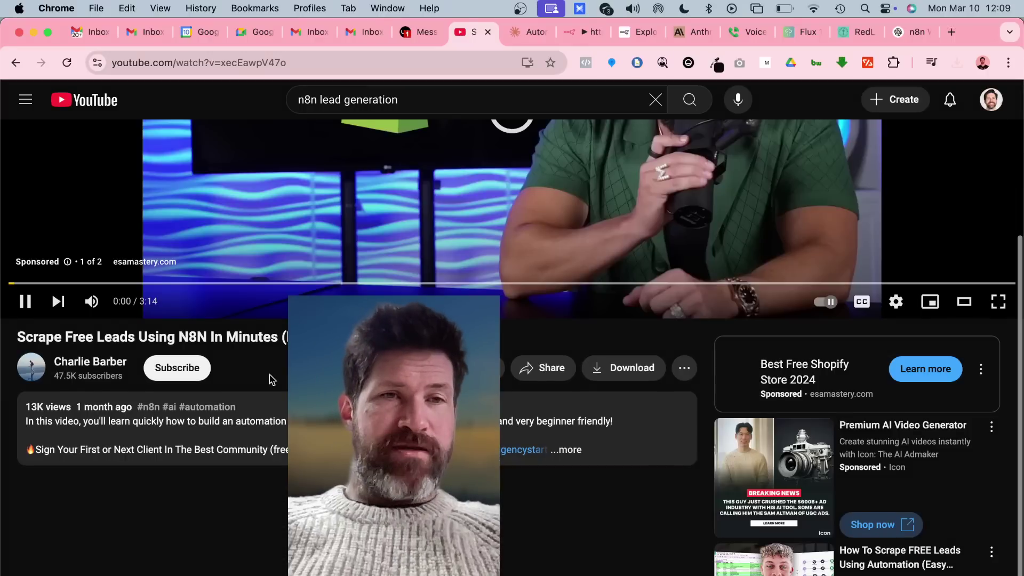
scroll(272, 380, down, 3)
click(234, 304)
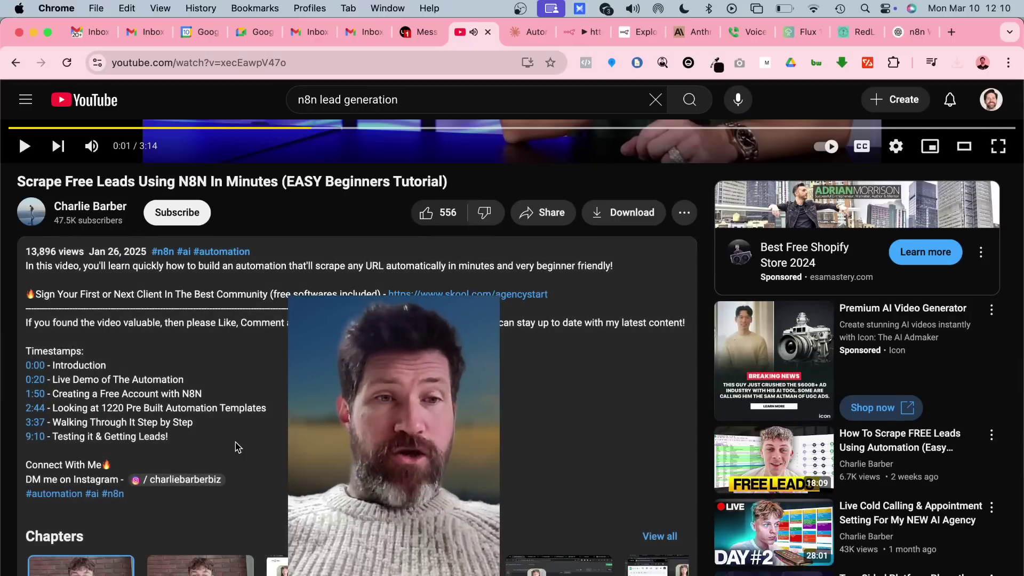
scroll(235, 446, down, 10)
click(80, 285)
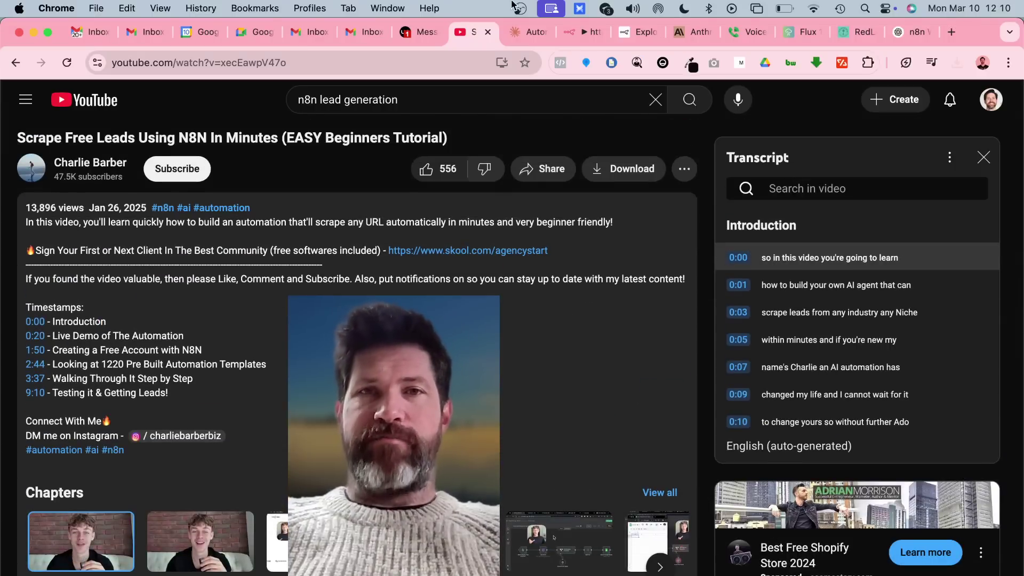
click(524, 42)
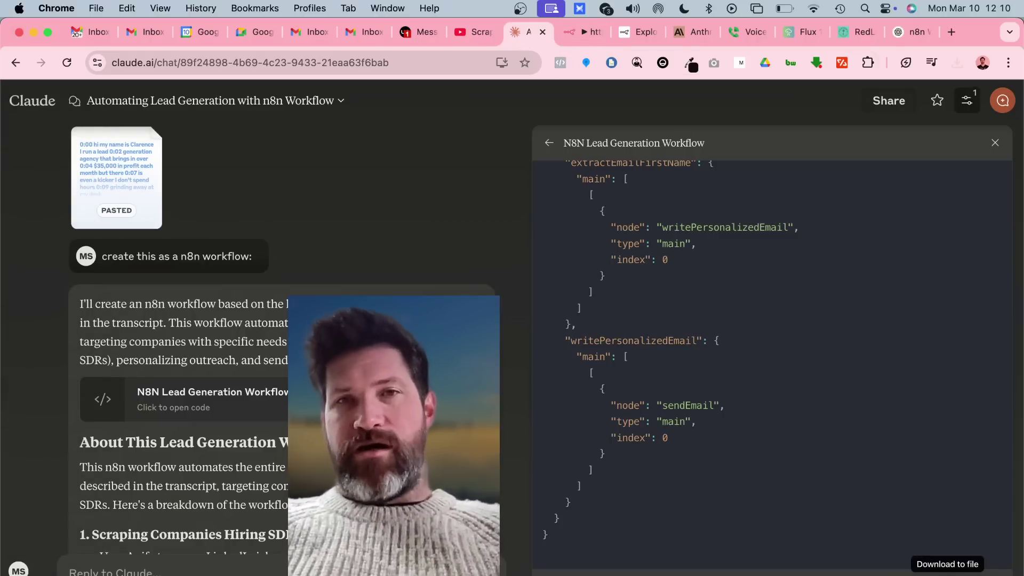
Step: Go to the n8n Overview and choose Leave without saving to discard the imported nodes
click(569, 36)
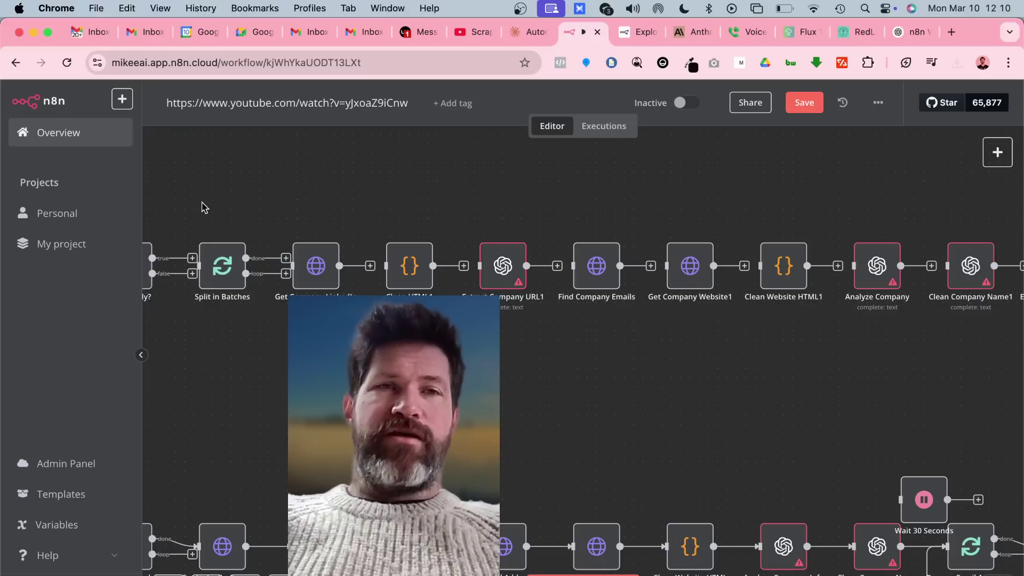
click(48, 137)
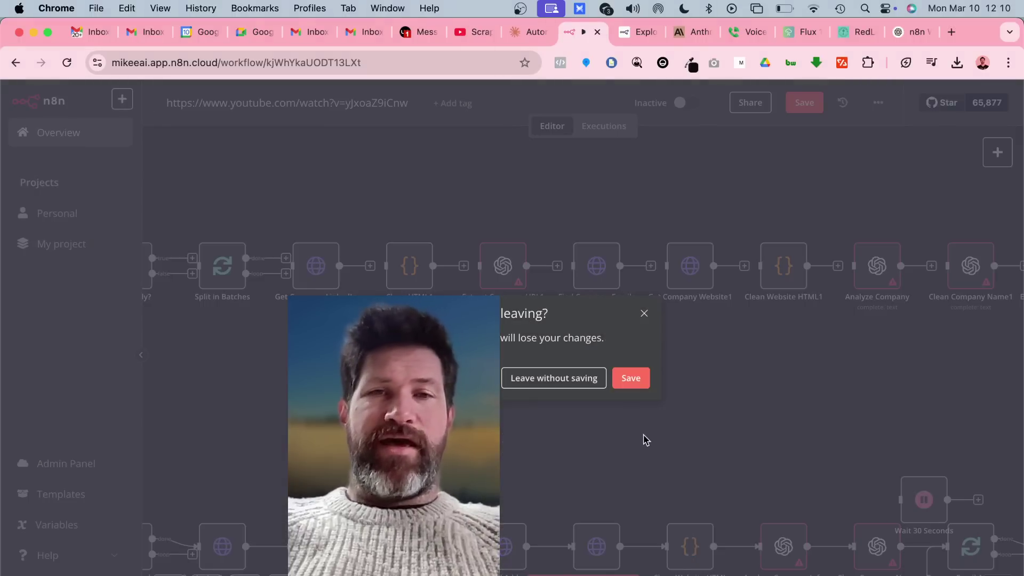
click(554, 378)
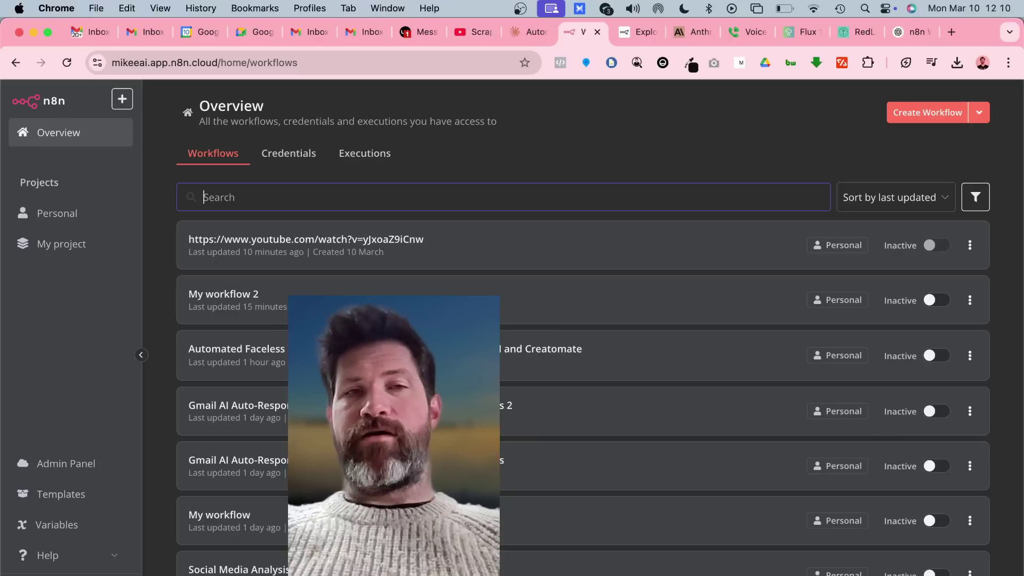
key(super+Tab)
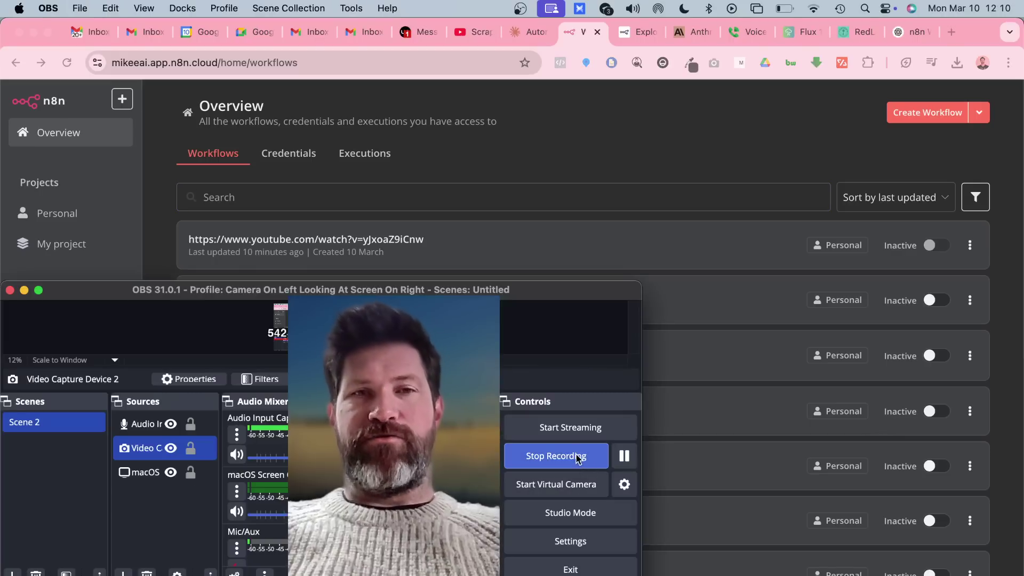